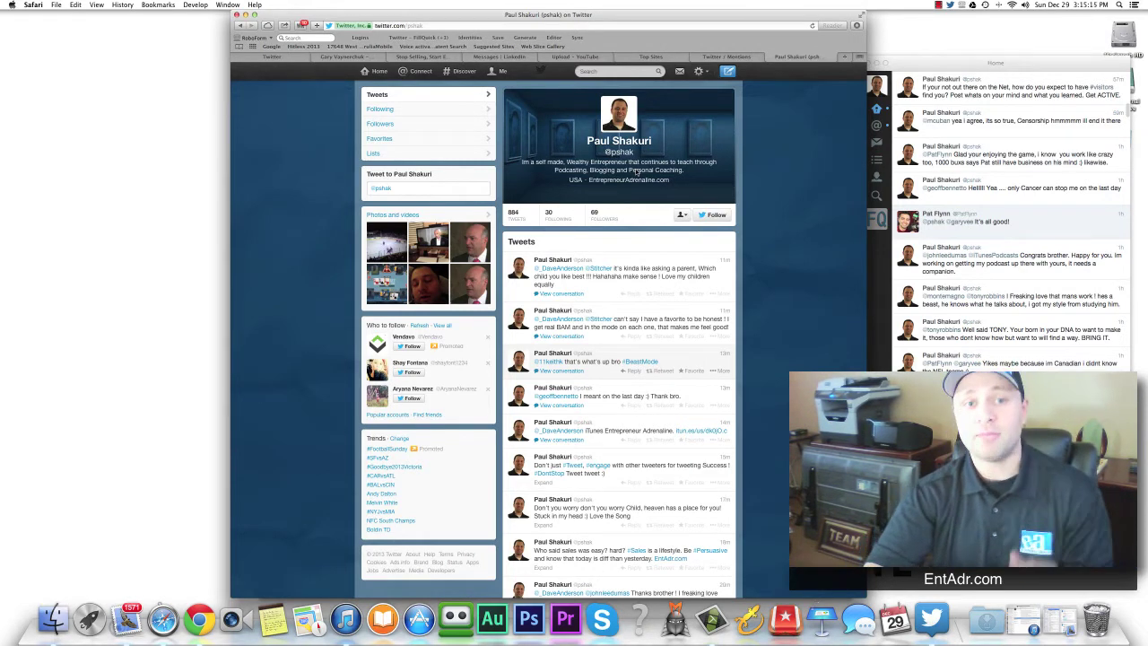
{"action": "scroll", "coordinate": [573, 408], "scroll_direction": "down", "scroll_amount": 2}
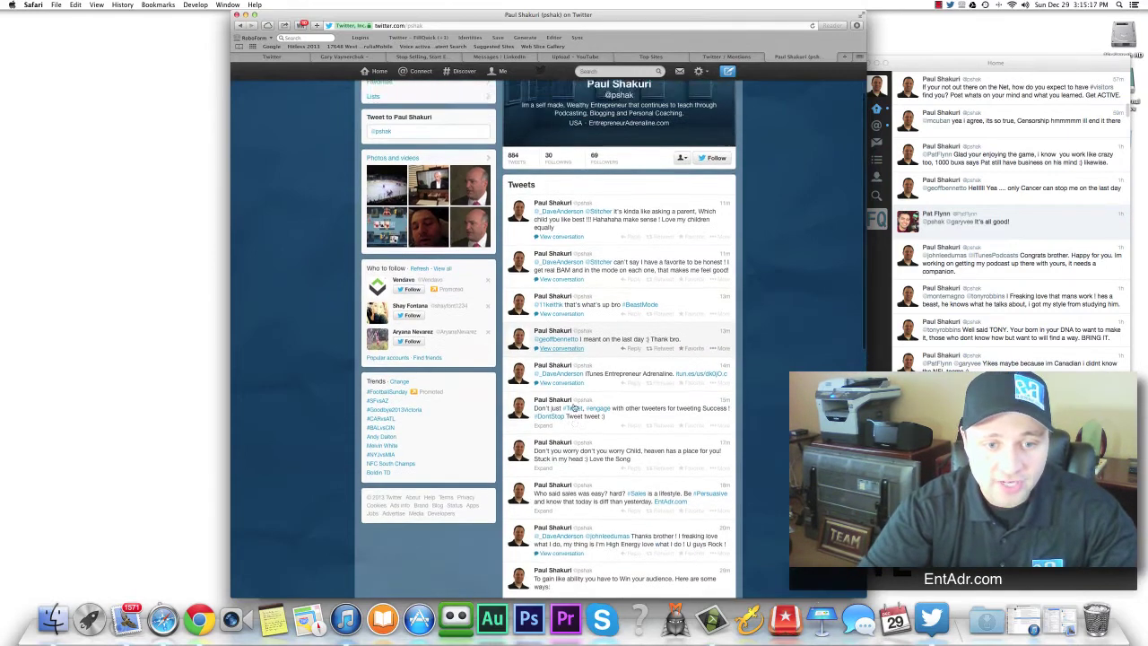
{"action": "scroll", "coordinate": [573, 408], "scroll_direction": "up", "scroll_amount": 2}
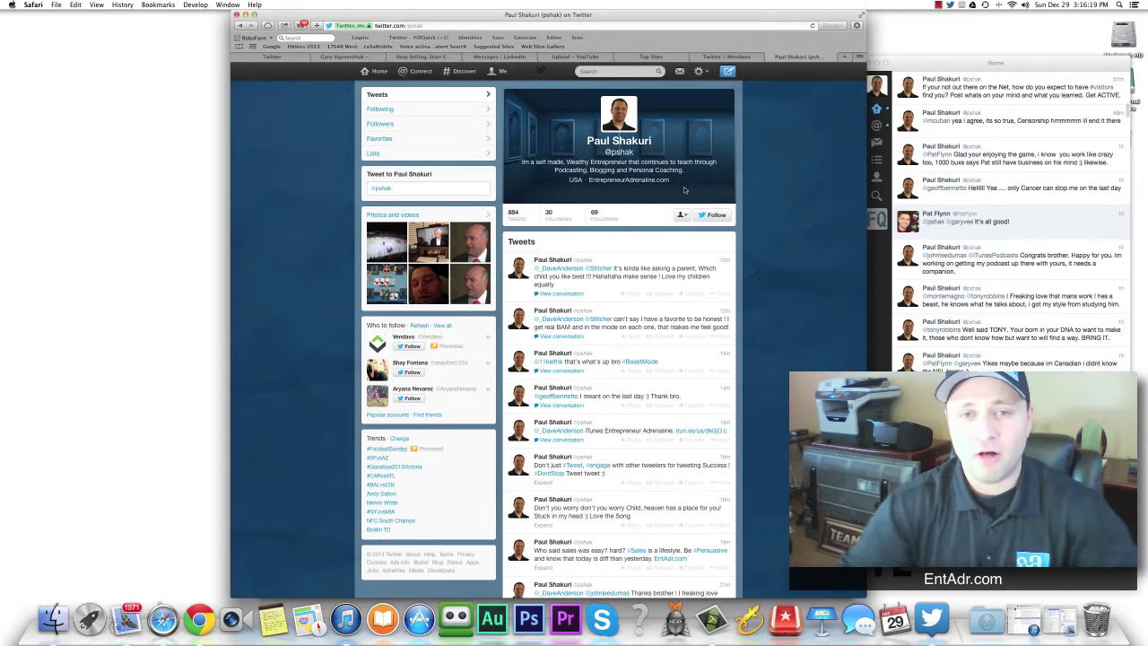
- Minimize the Safari, Chrome and Twitter desktop app windows to clear the desktop
{"action": "left_click", "coordinate": [246, 16]}
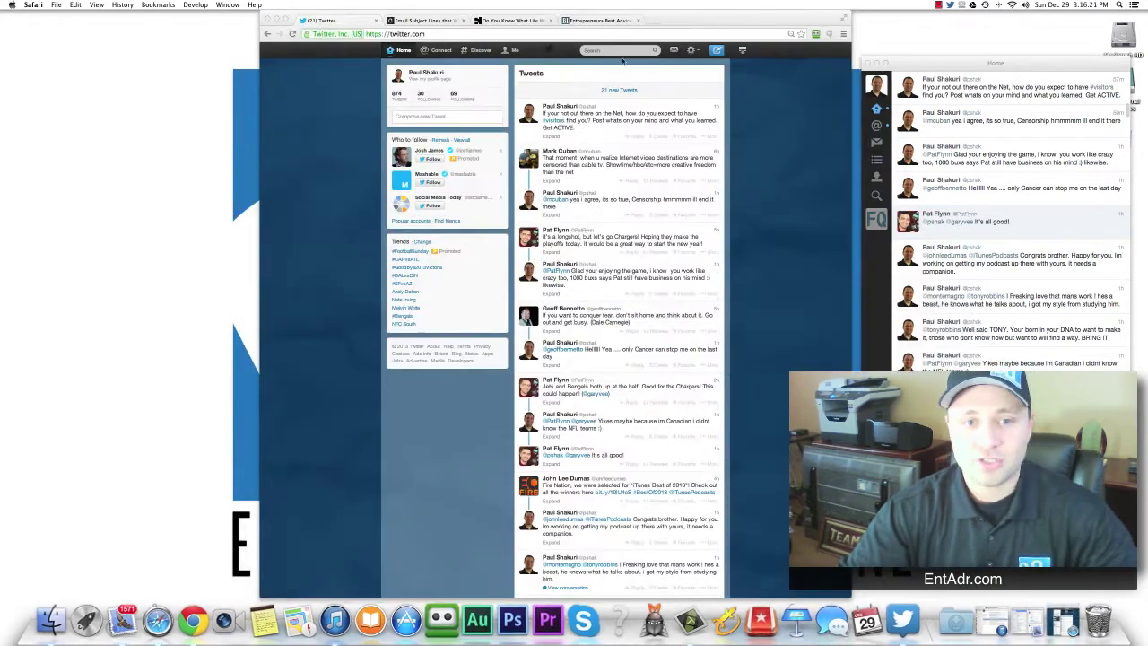
{"action": "left_click", "coordinate": [274, 19]}
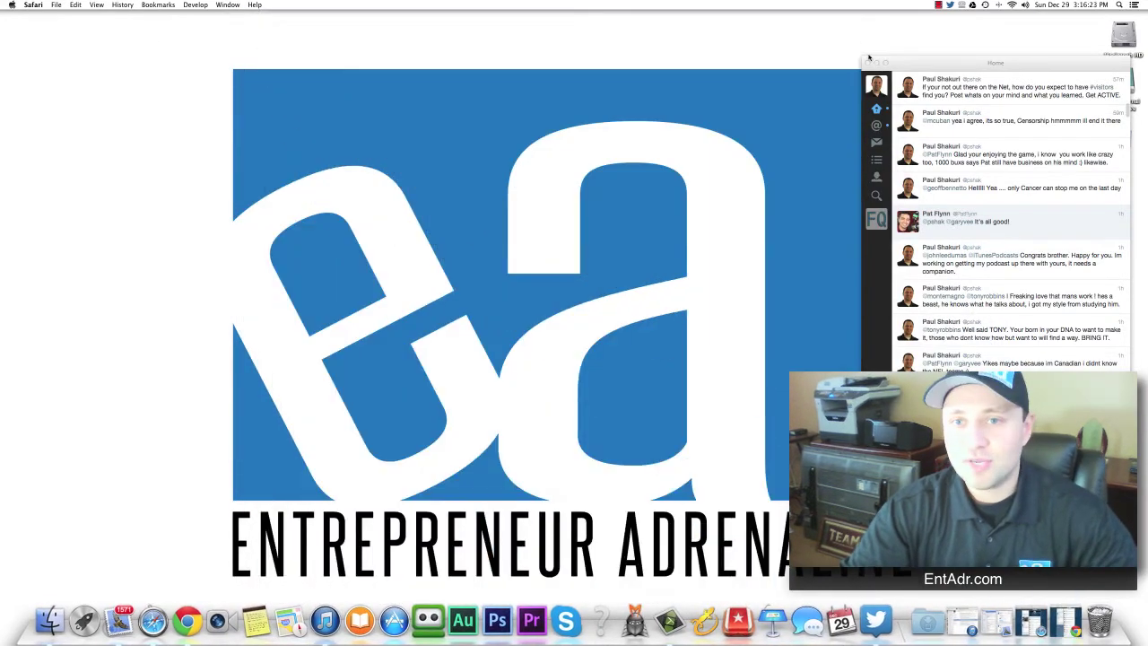
{"action": "left_click", "coordinate": [876, 63]}
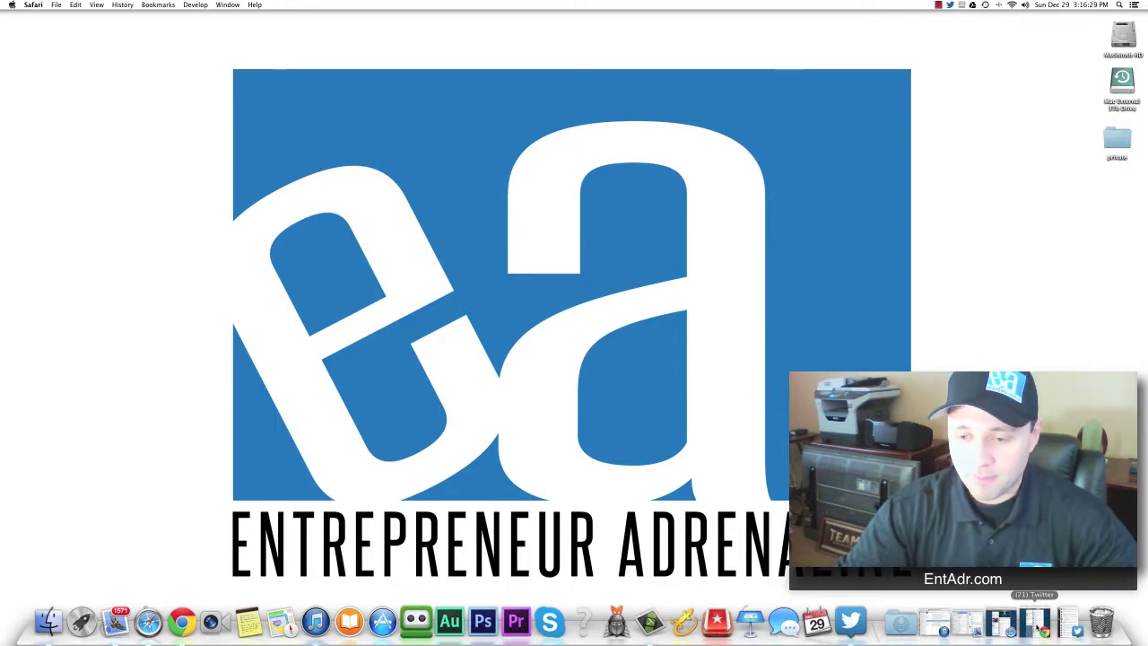
- Restore the Chrome window with the Twitter feed and the Safari window with the profile page, and arrange them side by side
{"action": "left_click", "coordinate": [1035, 625]}
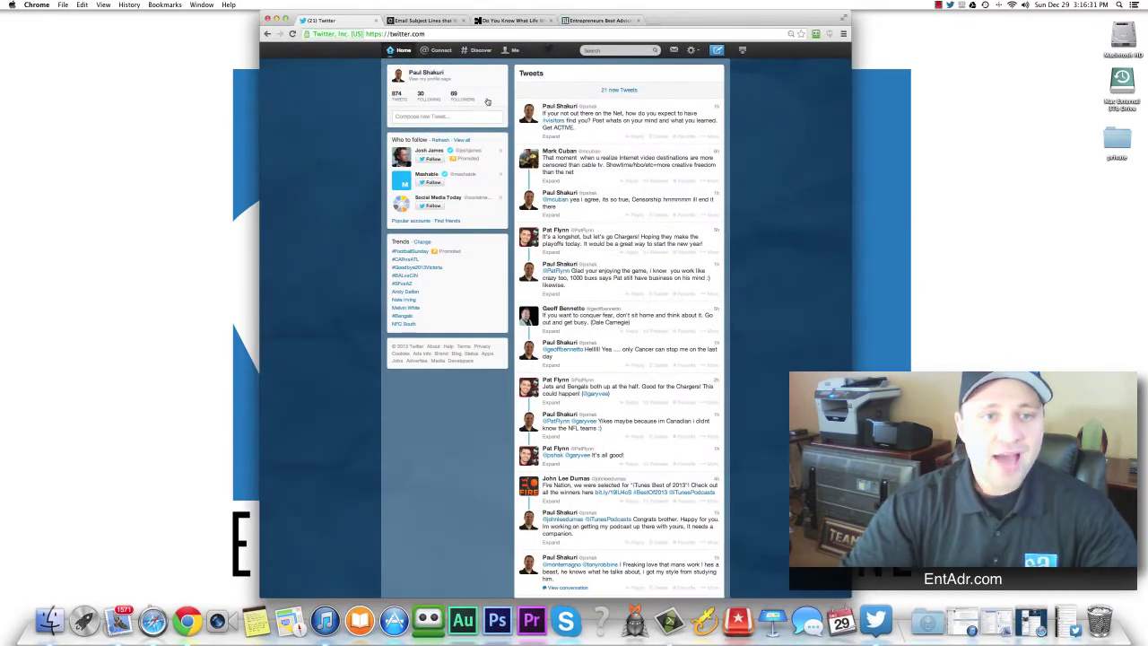
{"action": "left_click_drag", "start_coordinate": [757, 20], "coordinate": [499, 21]}
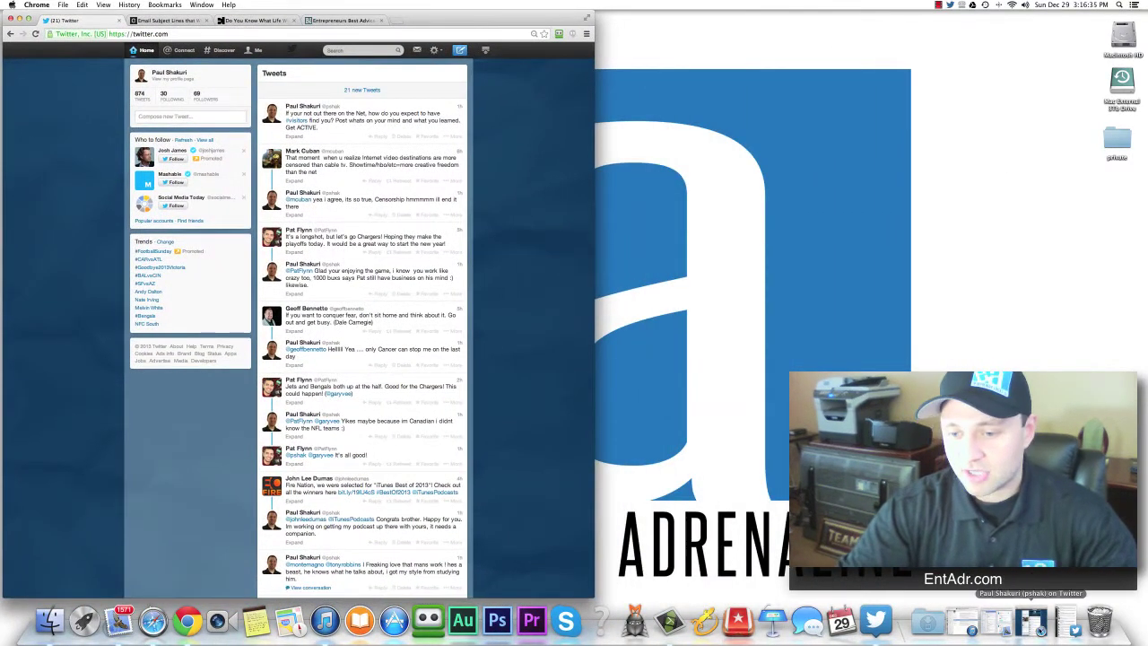
{"action": "left_click", "coordinate": [1031, 621]}
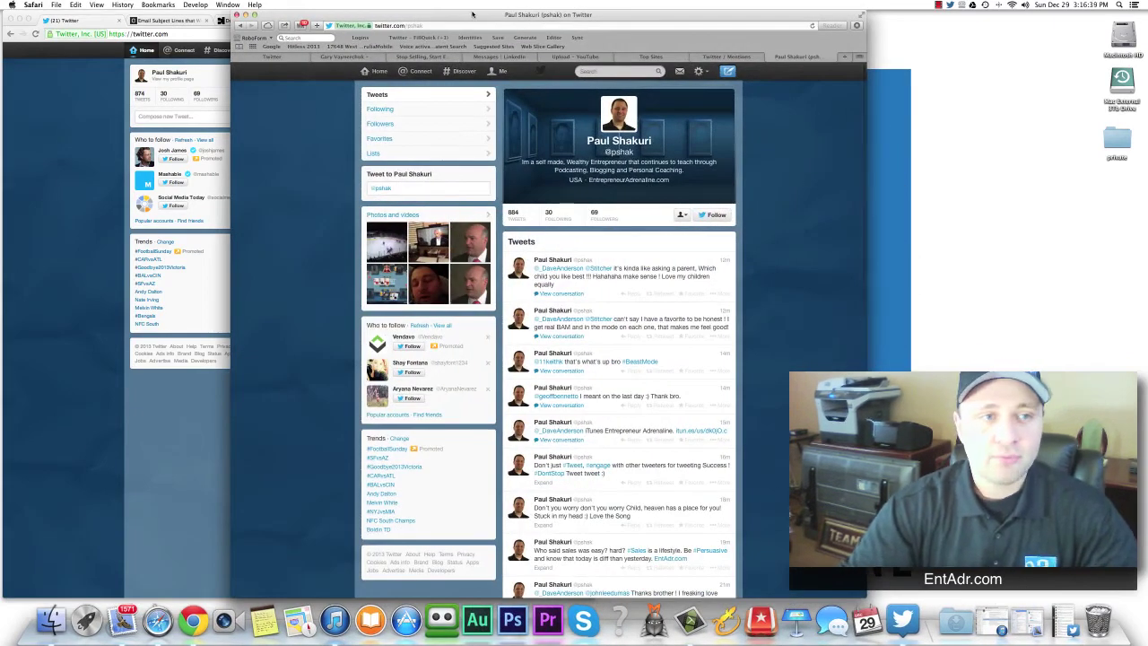
{"action": "left_click_drag", "start_coordinate": [473, 14], "coordinate": [733, 21]}
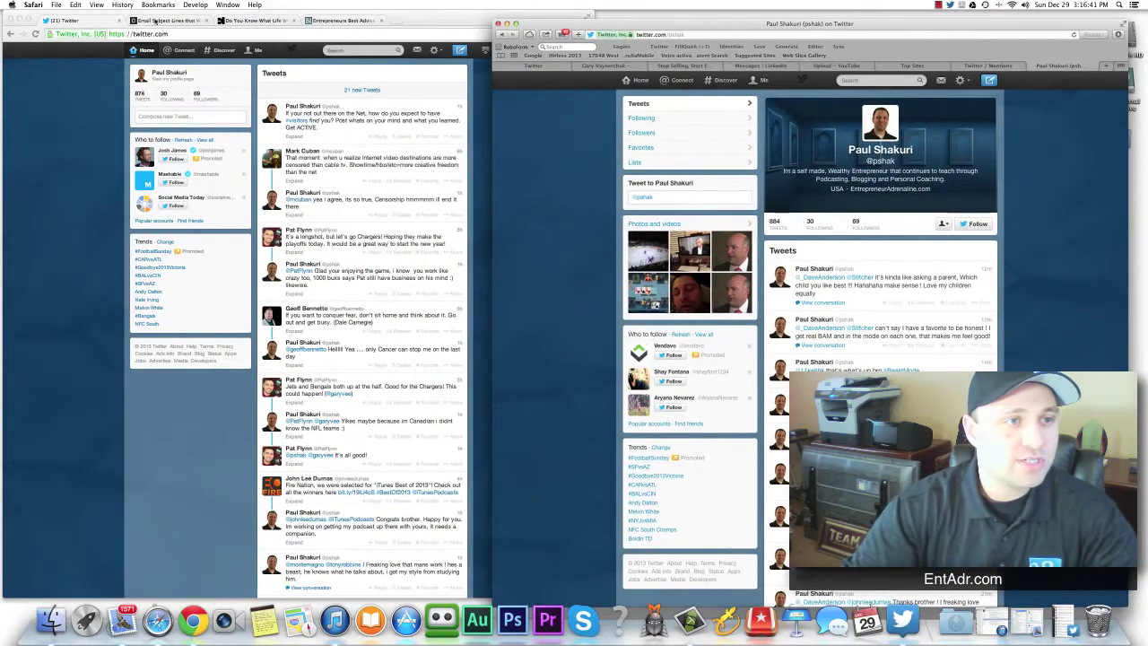
- Minimize the Chrome window again and move the Safari profile window to the middle of the desktop
{"action": "left_click", "coordinate": [20, 20]}
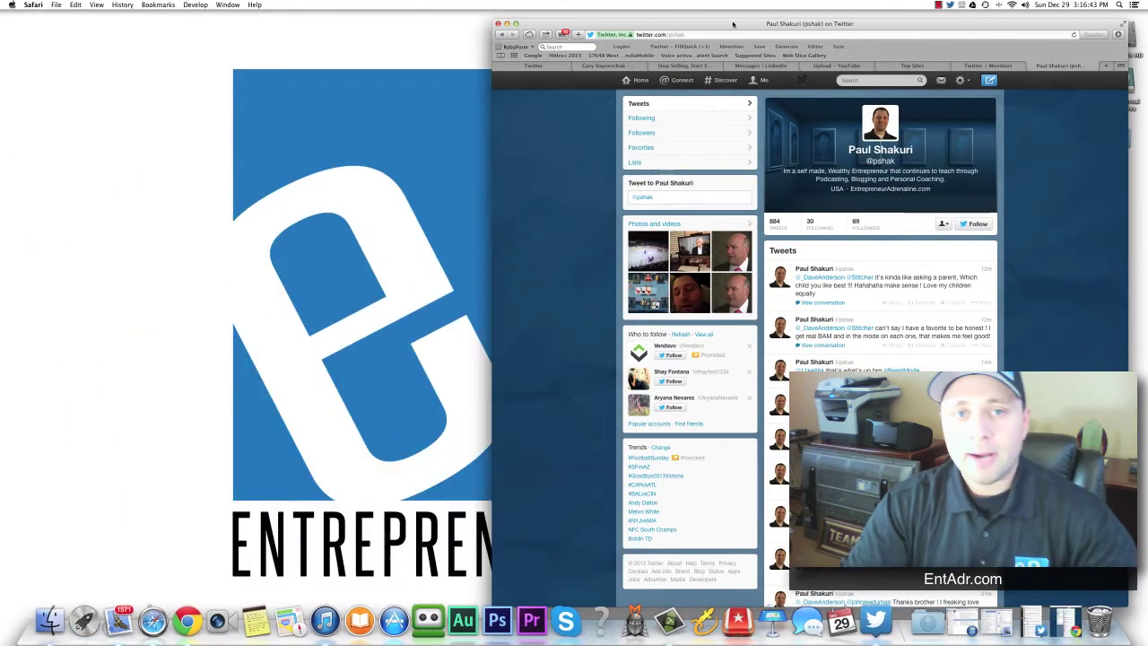
{"action": "left_click_drag", "start_coordinate": [765, 24], "coordinate": [503, 19]}
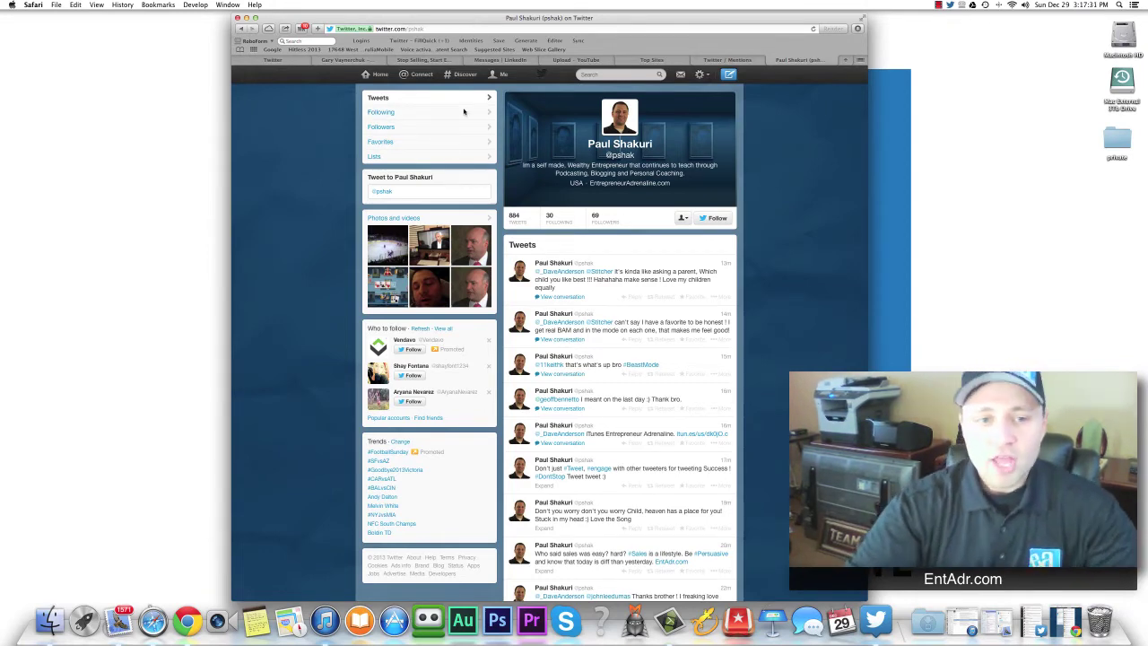
{"action": "scroll", "coordinate": [787, 269], "scroll_direction": "down", "scroll_amount": 3}
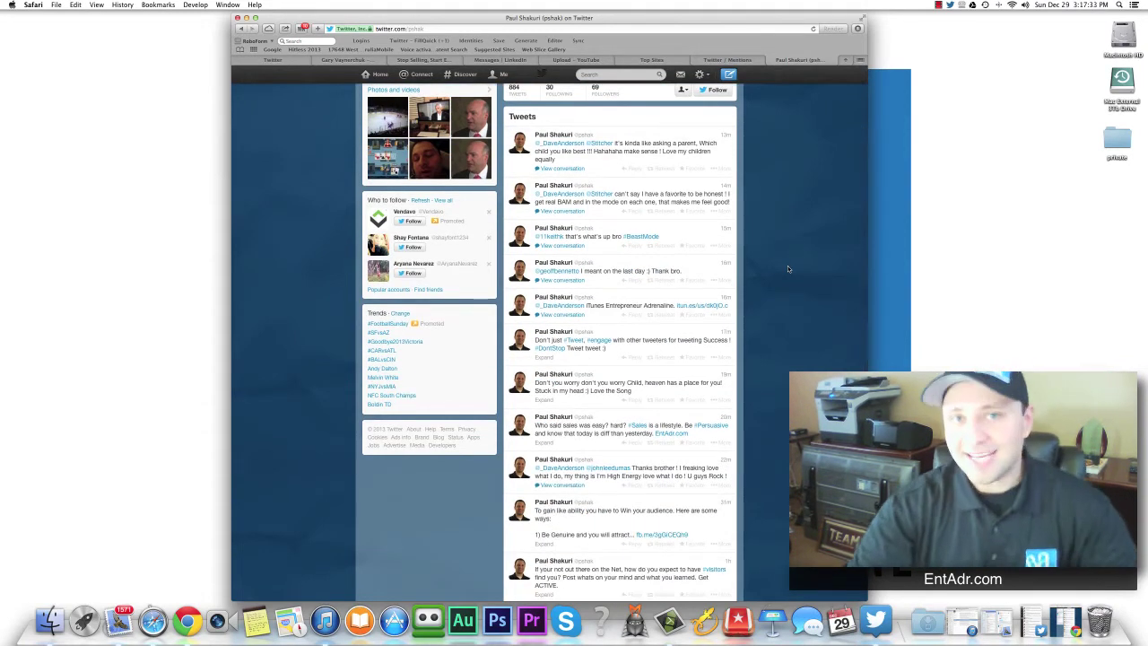
{"action": "scroll", "coordinate": [788, 268], "scroll_direction": "up", "scroll_amount": 3}
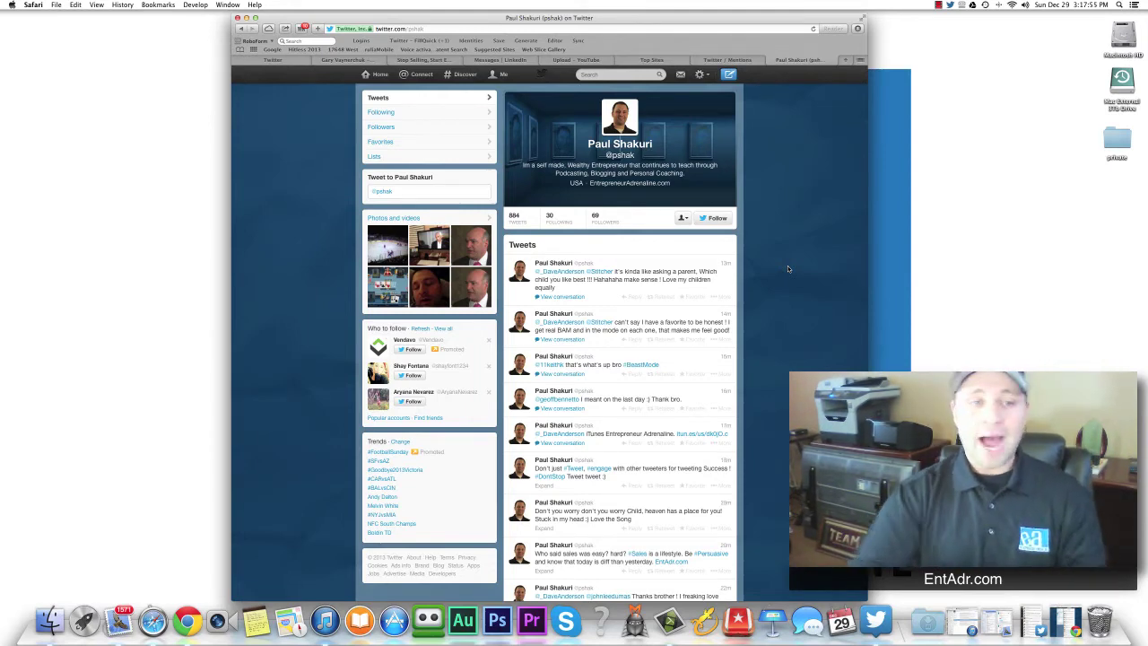
{"action": "left_click", "coordinate": [599, 75]}
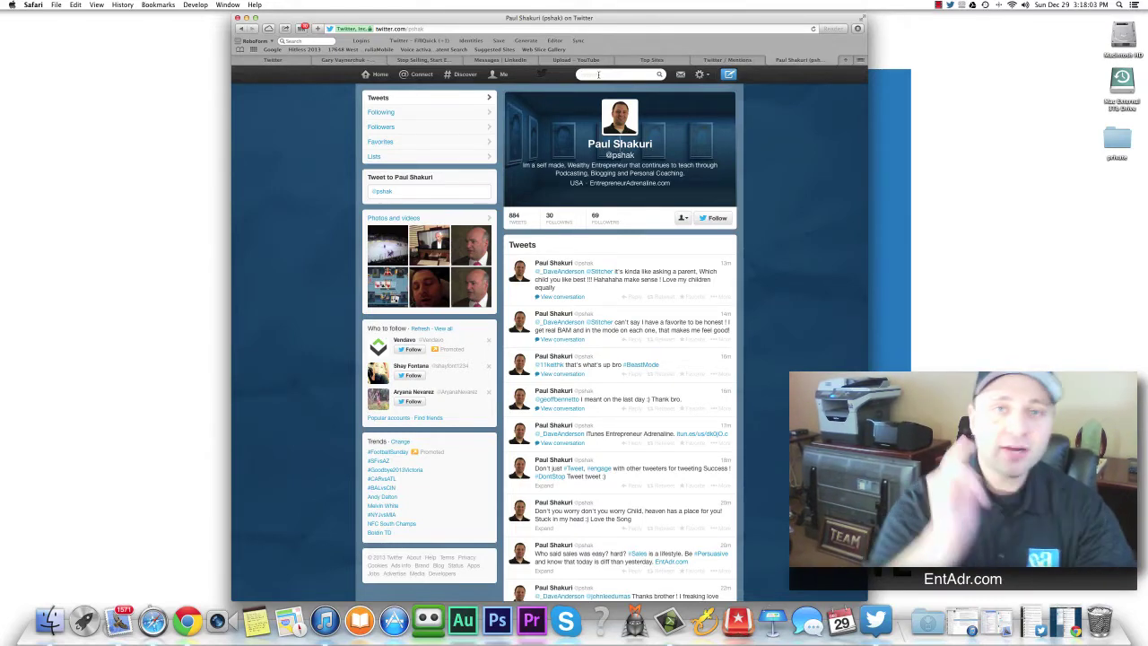
{"action": "left_click", "coordinate": [598, 74]}
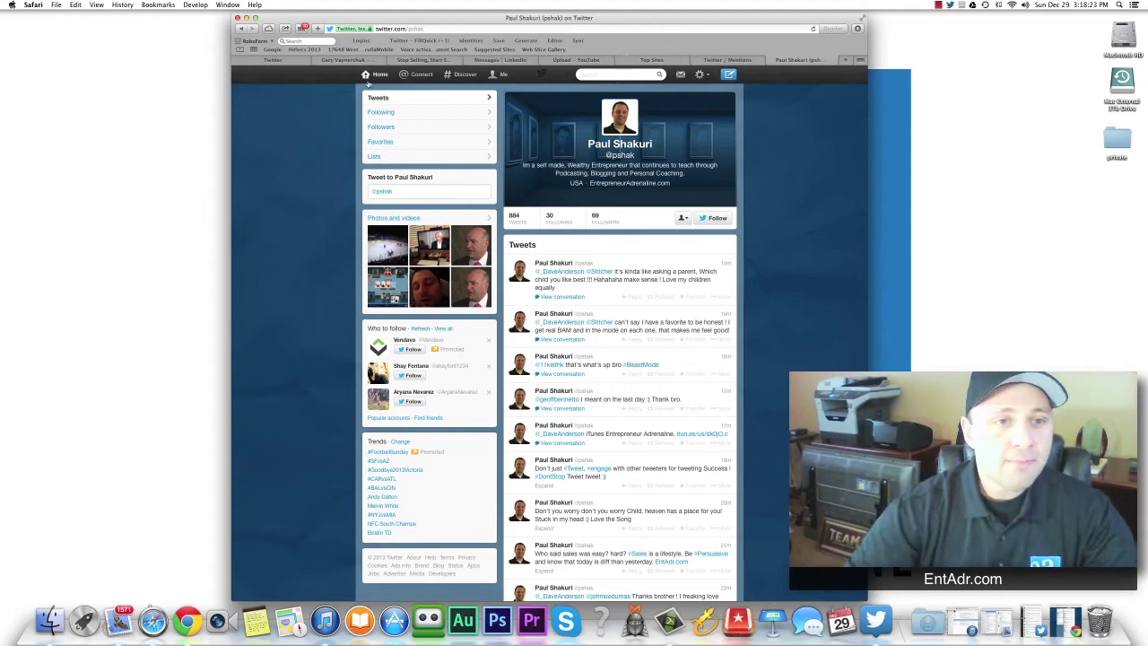
- Go to the FillQuick account's home feed in Safari and open its account options
{"action": "left_click", "coordinate": [377, 75]}
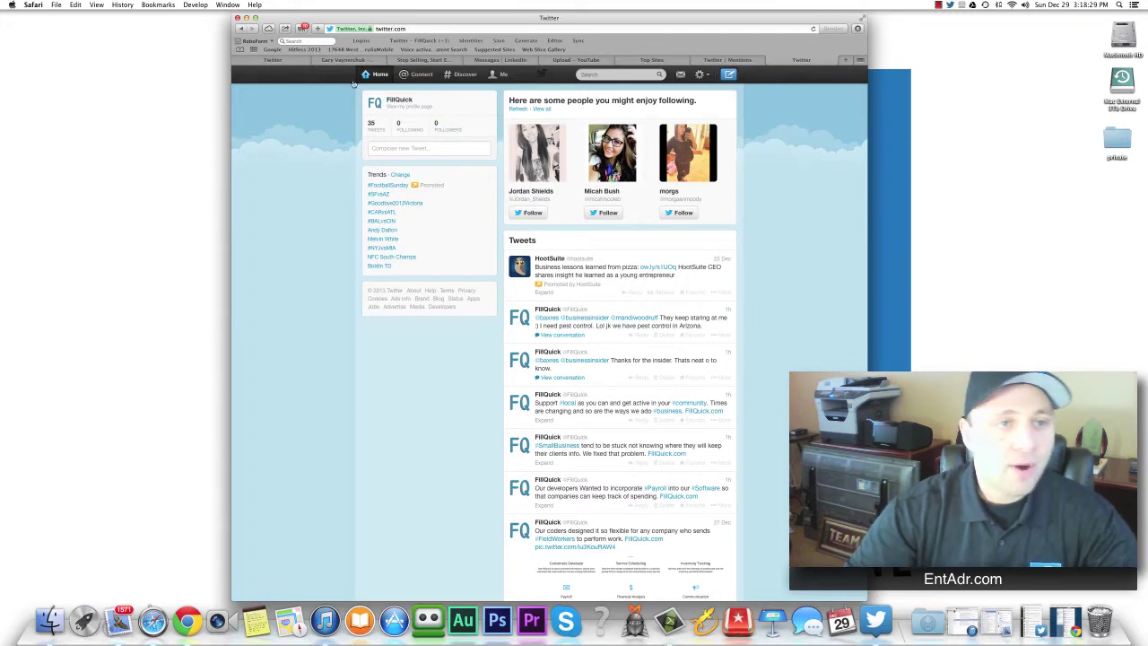
{"action": "left_click", "coordinate": [700, 73]}
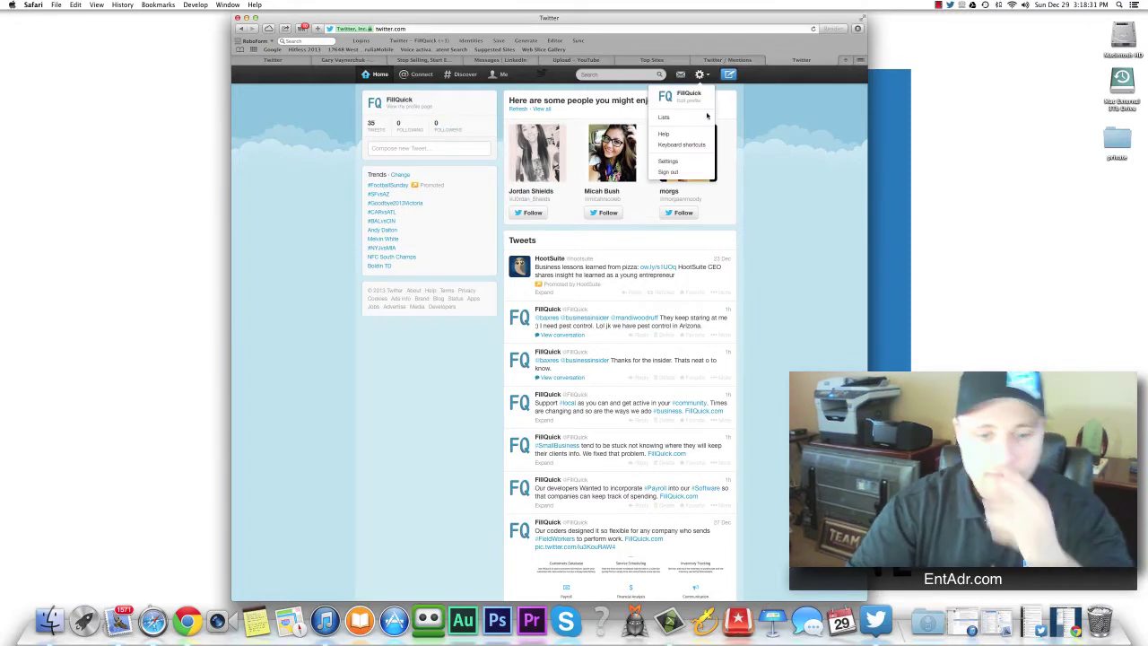
- Switch to Chrome, move its window aside and refresh the home timeline of the personal Twitter account
{"action": "left_click", "coordinate": [187, 621]}
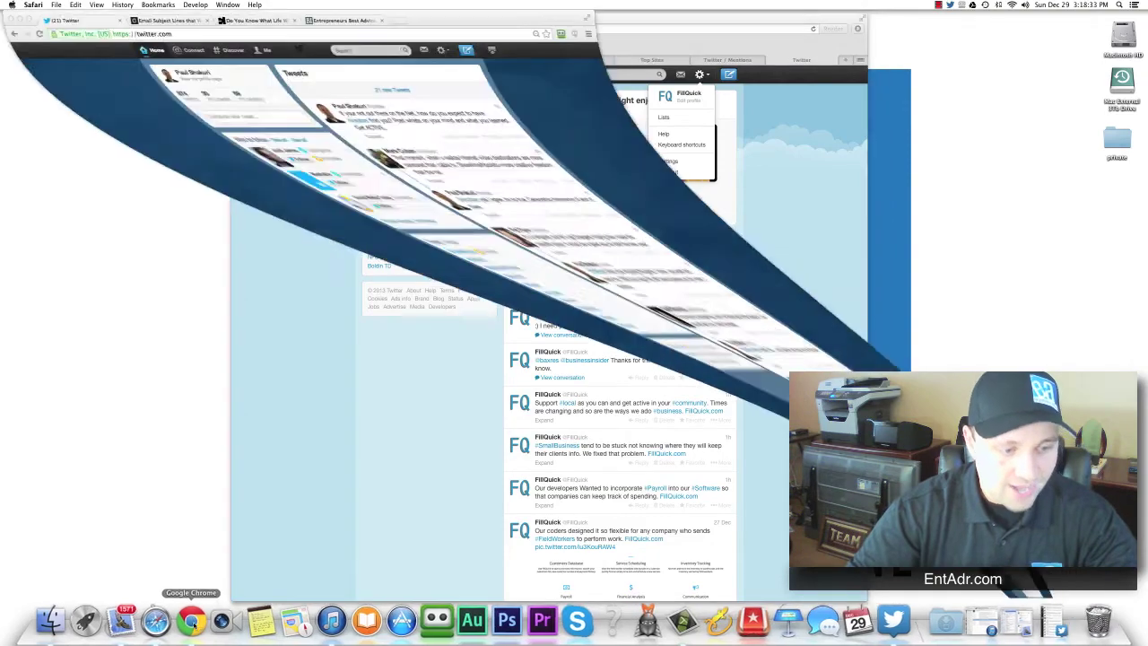
{"action": "left_click_drag", "start_coordinate": [441, 25], "coordinate": [550, 25]}
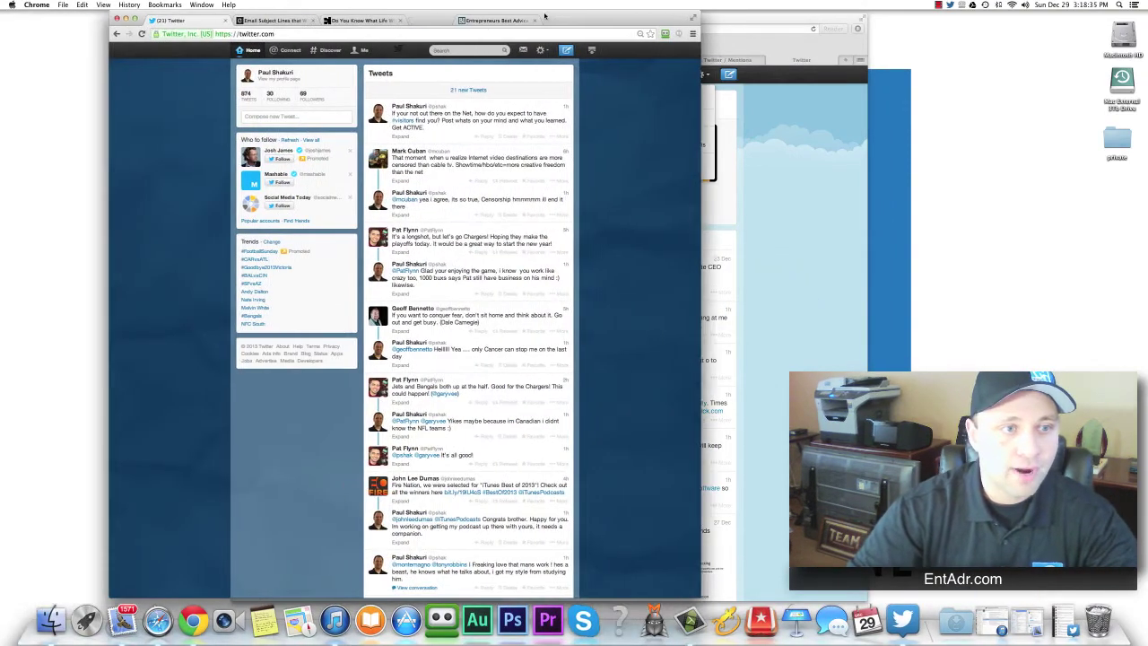
{"action": "left_click", "coordinate": [448, 20]}
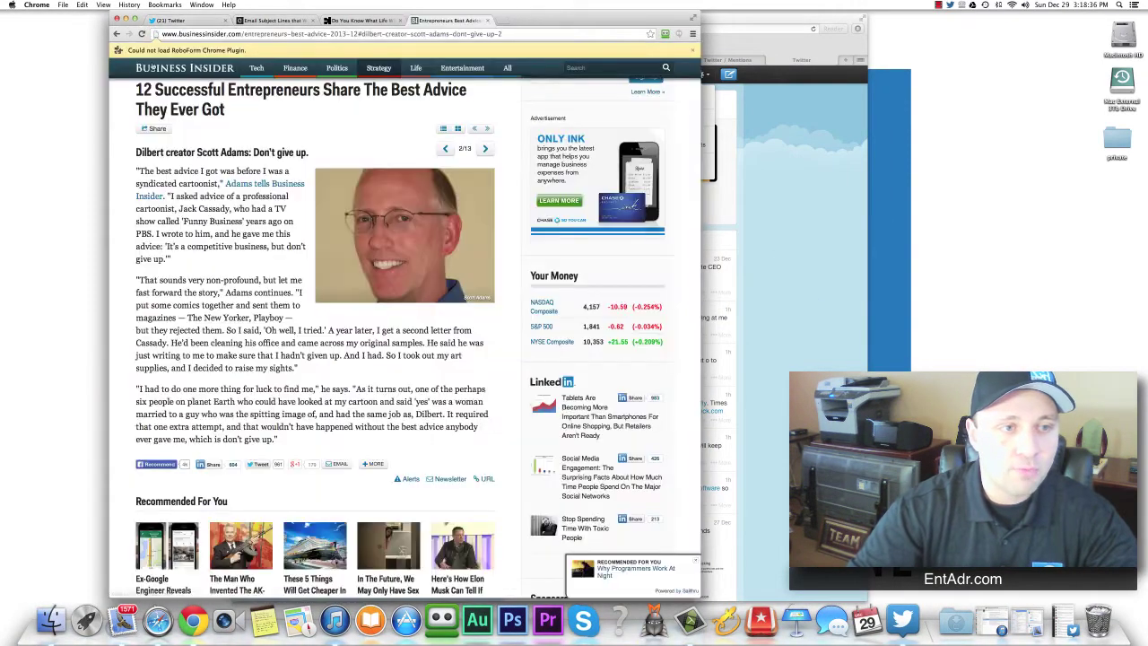
{"action": "left_click", "coordinate": [202, 19]}
{"action": "left_click", "coordinate": [251, 50]}
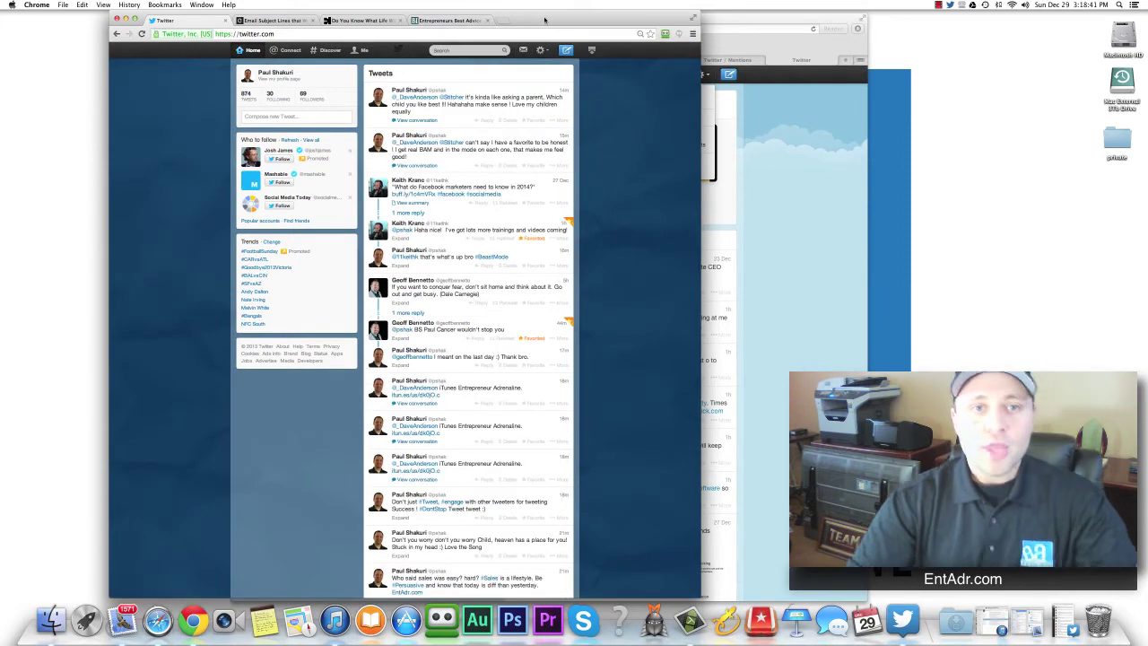
- Move the Safari window with the FillQuick feed beside the Chrome feed, close its account options and bring Chrome to the front
{"action": "left_click", "coordinate": [796, 20]}
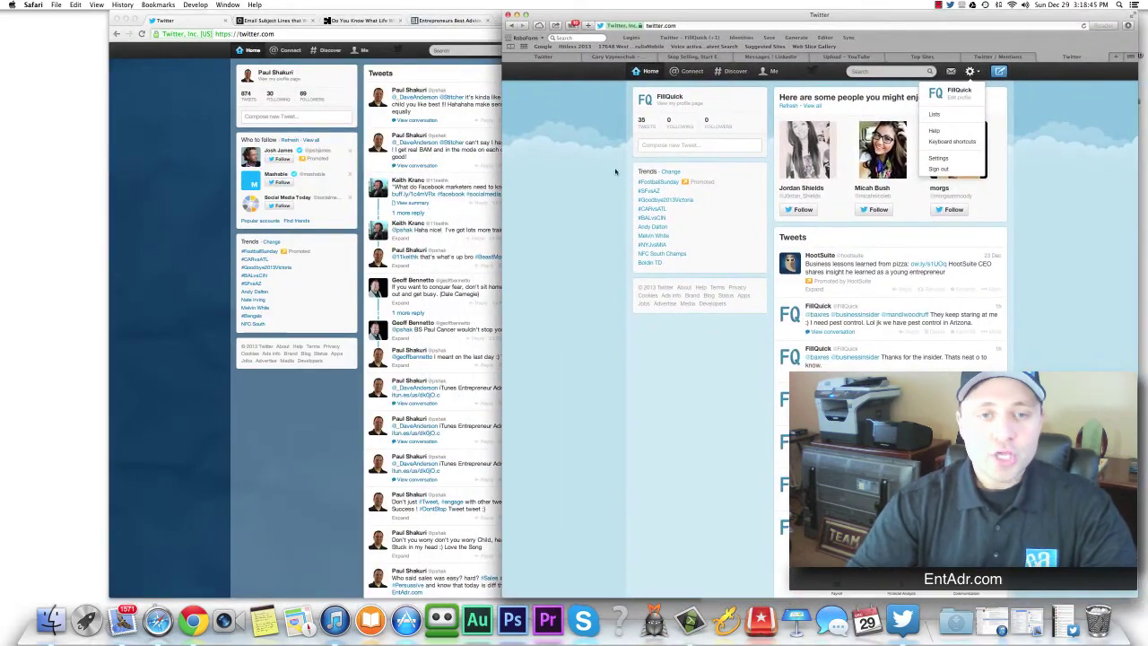
{"action": "left_click", "coordinate": [578, 177]}
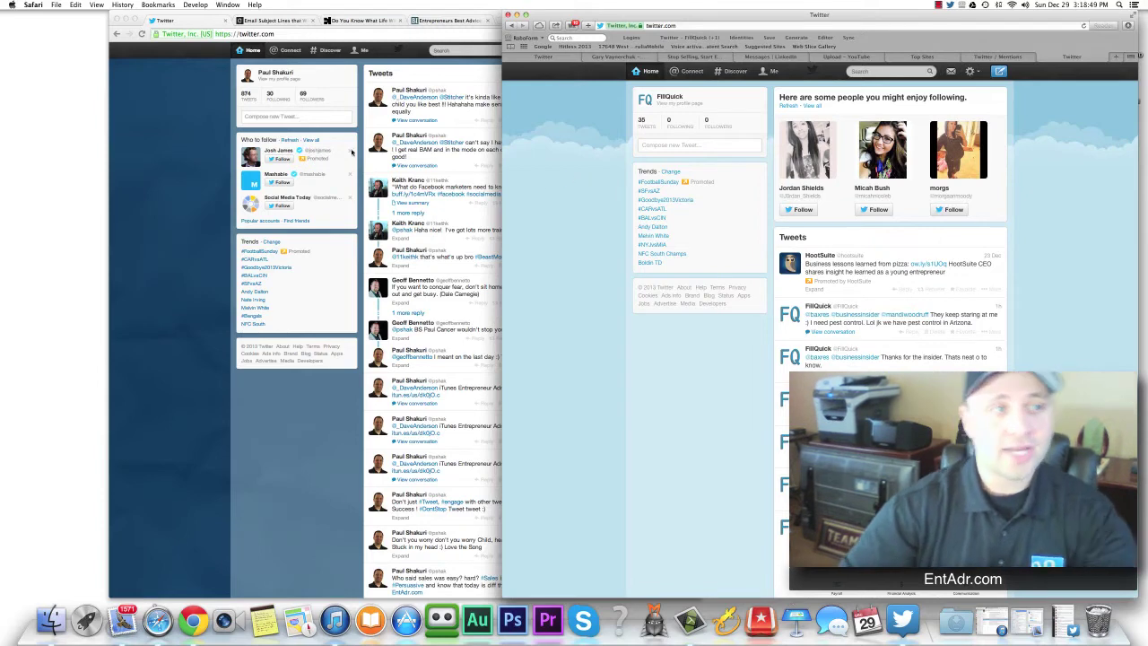
{"action": "left_click", "coordinate": [177, 102]}
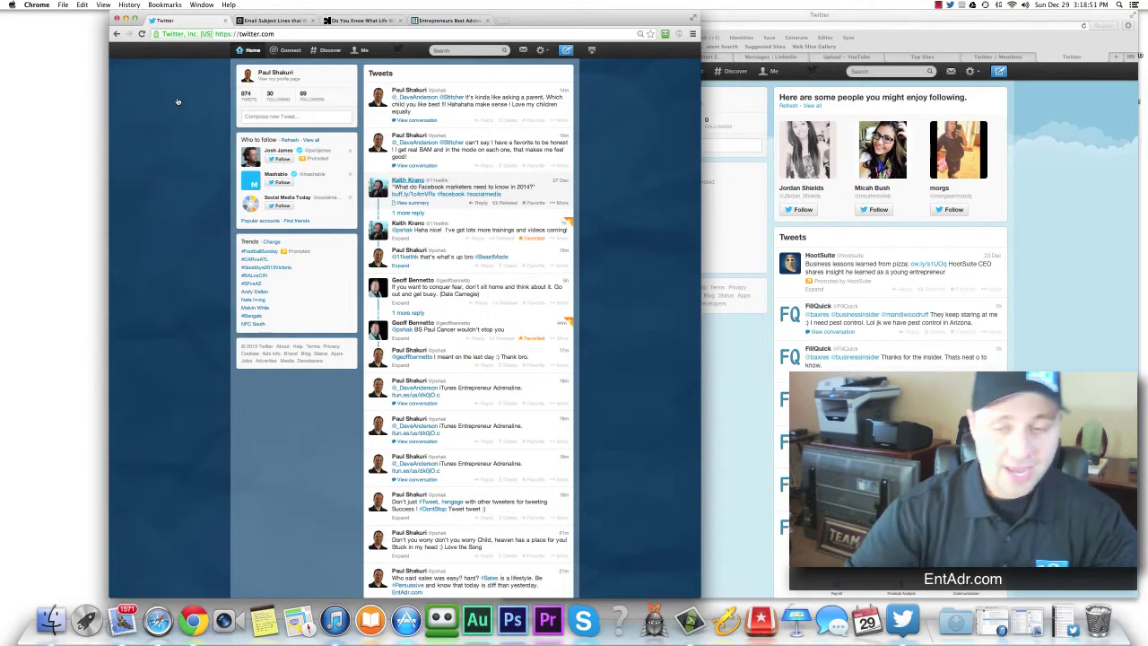
- Open the Twitter desktop app, view the FillQuick account's feed, return to the personal account and minimize the app
{"action": "left_click", "coordinate": [915, 619]}
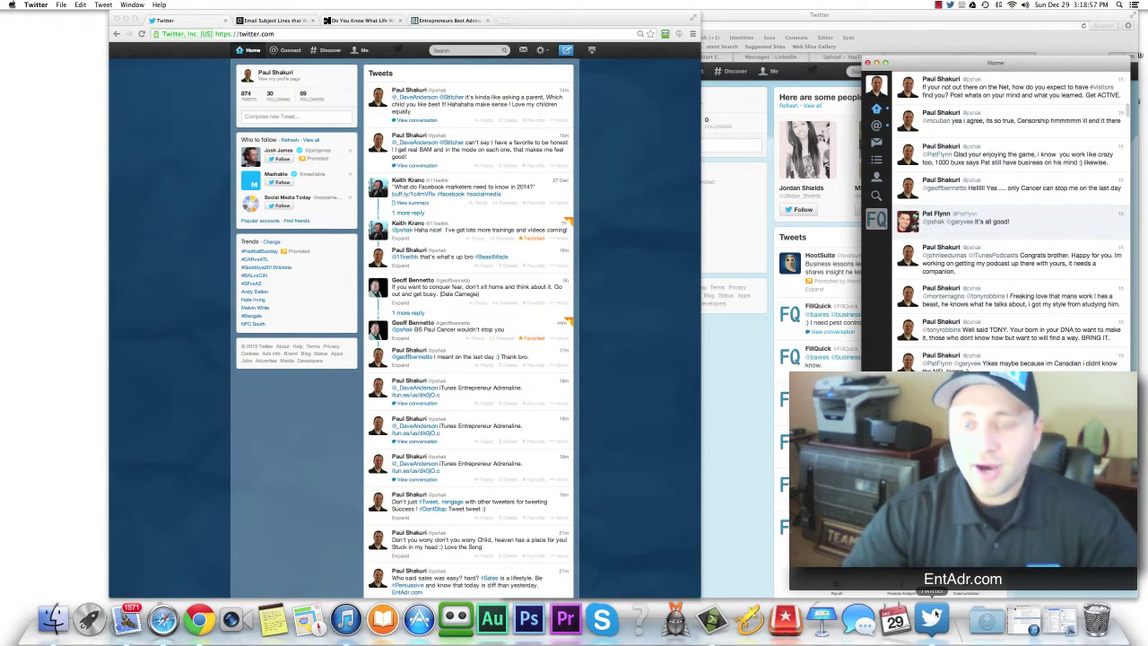
{"action": "left_click", "coordinate": [876, 218]}
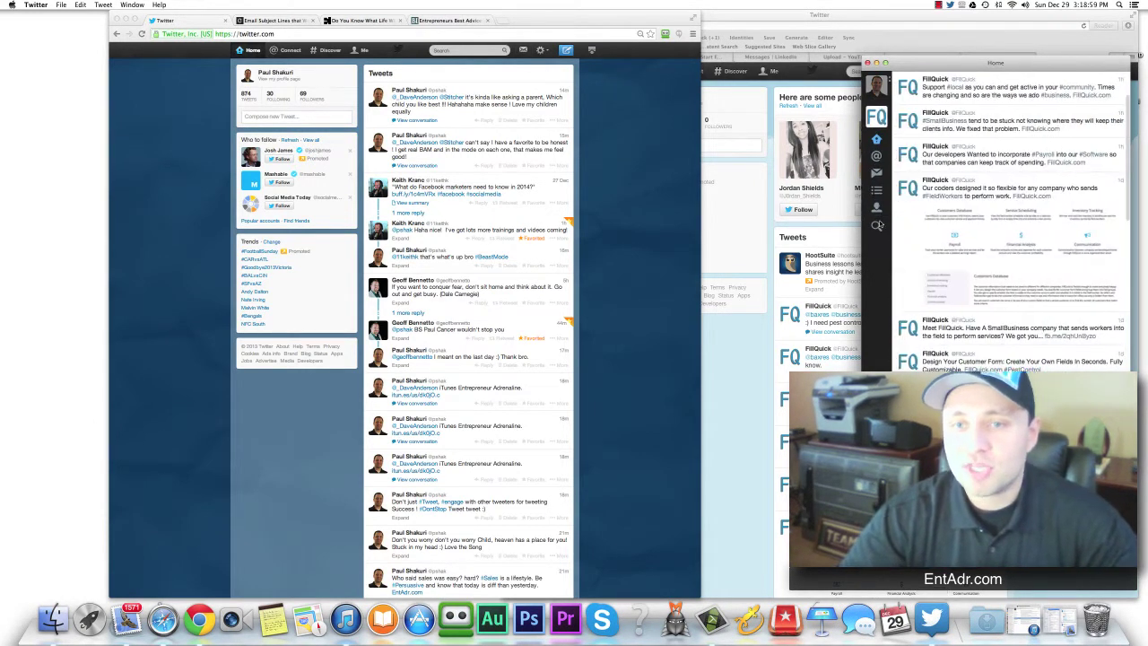
{"action": "left_click", "coordinate": [874, 87]}
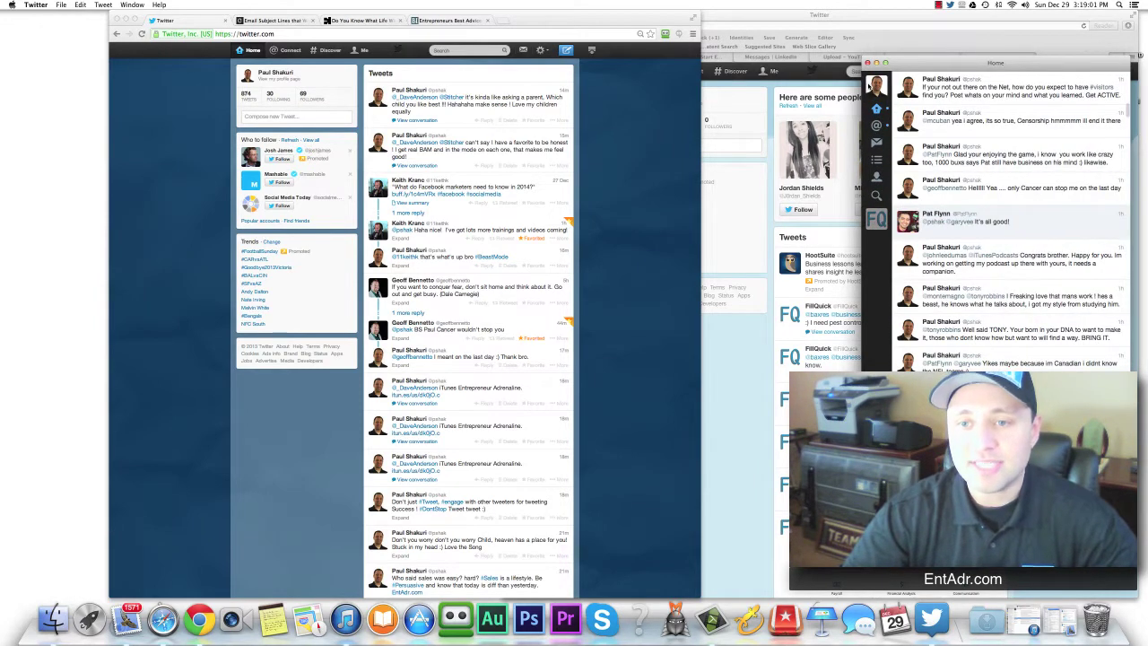
{"action": "left_click", "coordinate": [868, 63]}
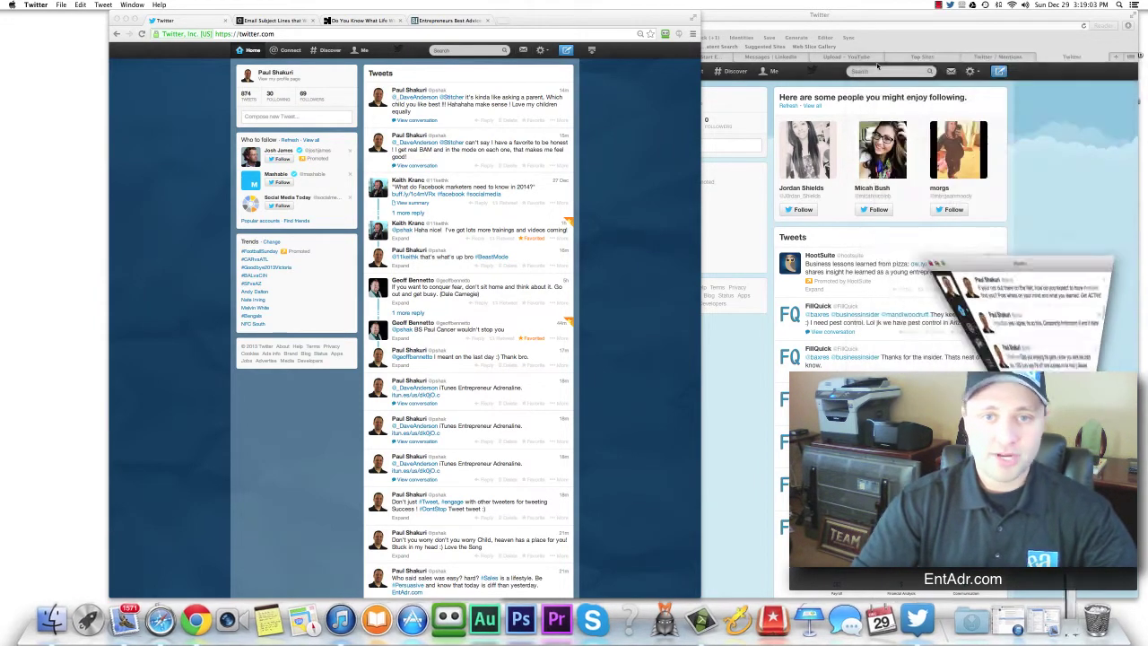
- Move the Chrome window with the personal timeline to the middle of the desktop
{"action": "left_click", "coordinate": [565, 19]}
{"action": "left_click_drag", "start_coordinate": [564, 20], "coordinate": [675, 23]}
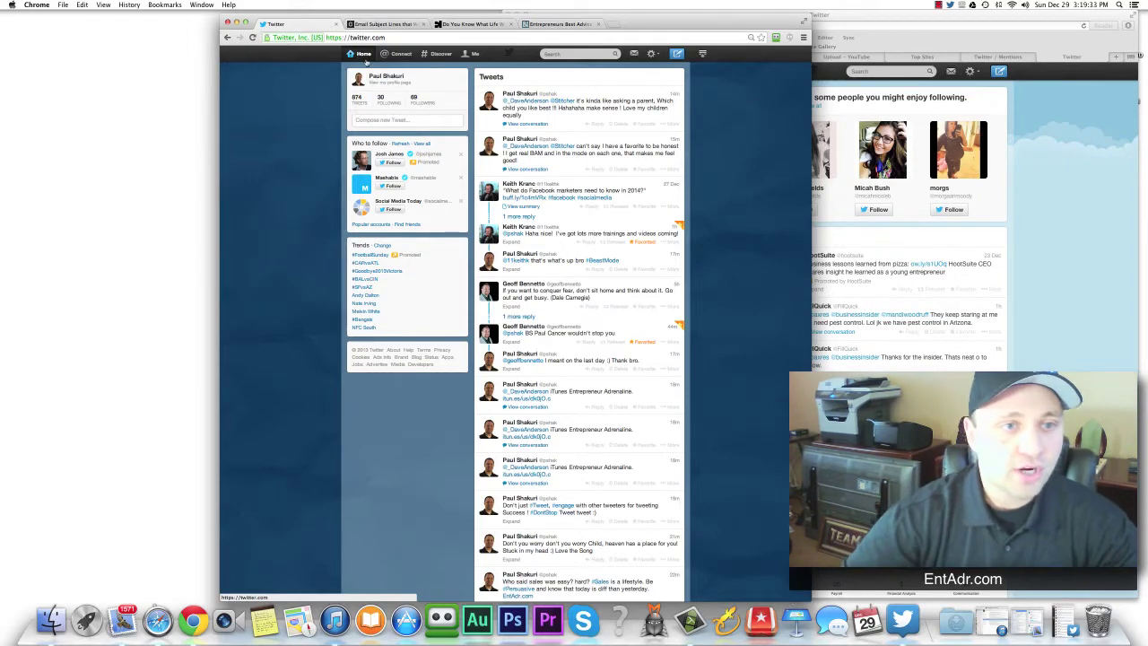
- Reply to the "Hey charger fans" tweet with "Anybody hear of the Edmonton Eskimos , Yea its CFL .. Canadian Football baby..."
{"action": "scroll", "coordinate": [626, 212], "scroll_direction": "down", "scroll_amount": 5}
{"action": "scroll", "coordinate": [626, 212], "scroll_direction": "down", "scroll_amount": 15}
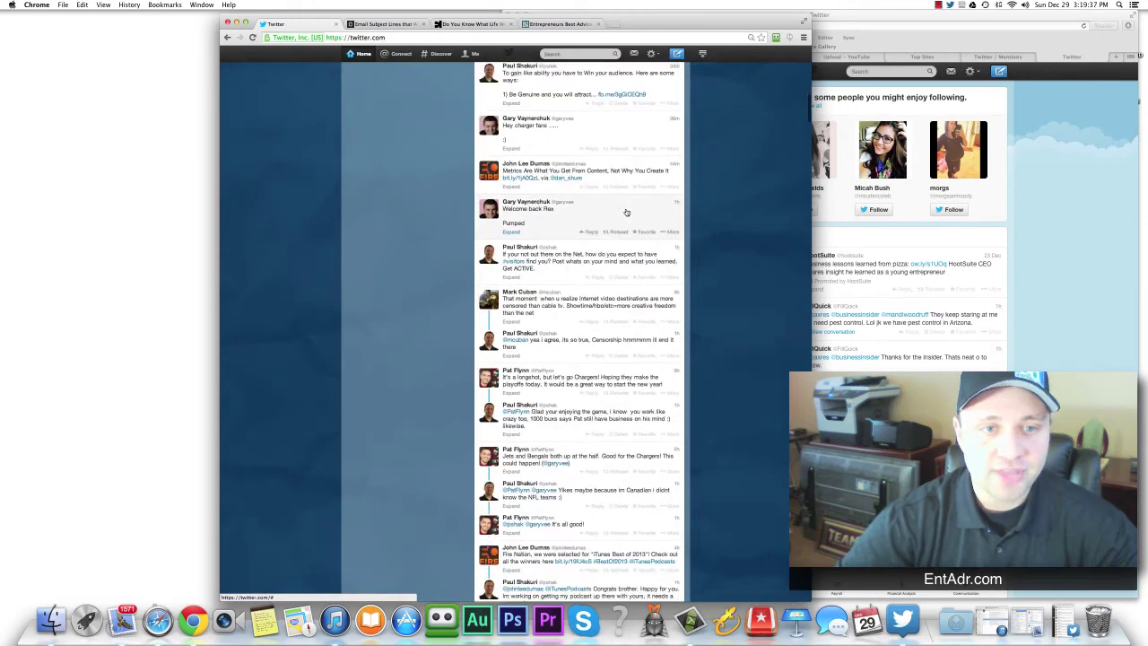
{"action": "scroll", "coordinate": [626, 212], "scroll_direction": "up", "scroll_amount": 2}
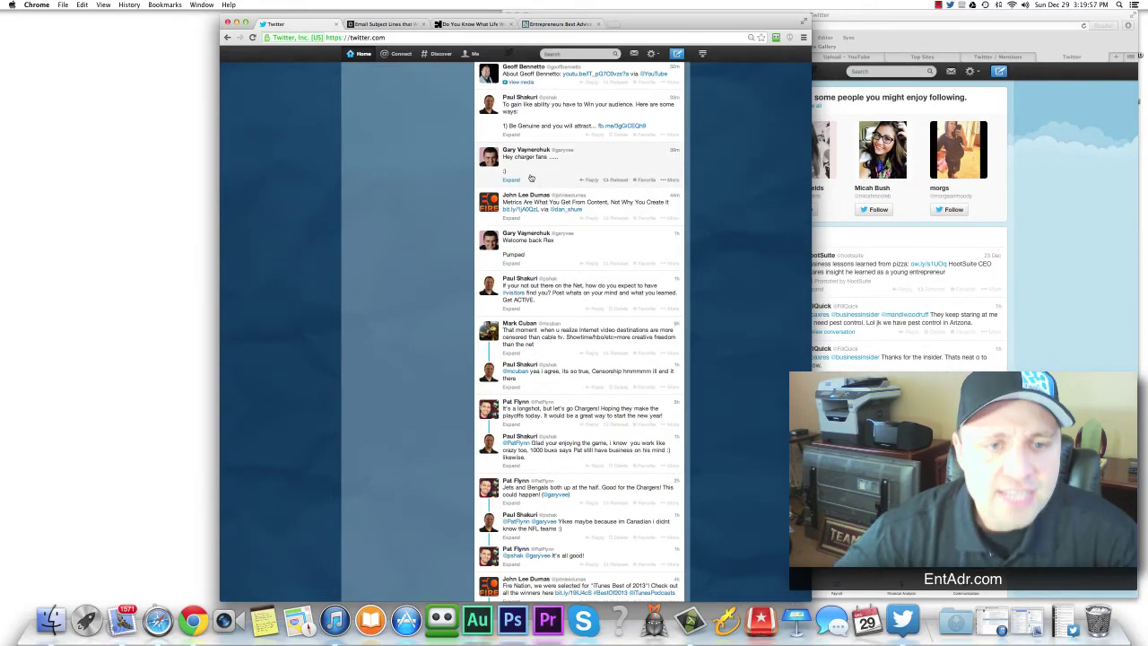
{"action": "left_click", "coordinate": [593, 180]}
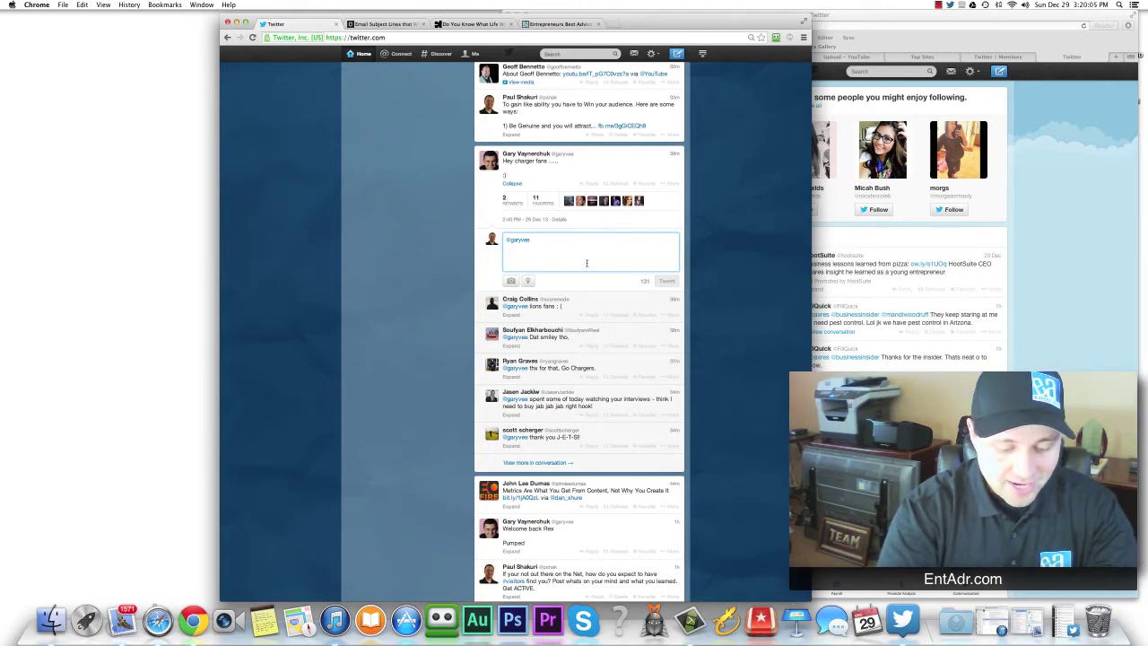
{"action": "type", "text": "Anybody hear of the Edmo"}
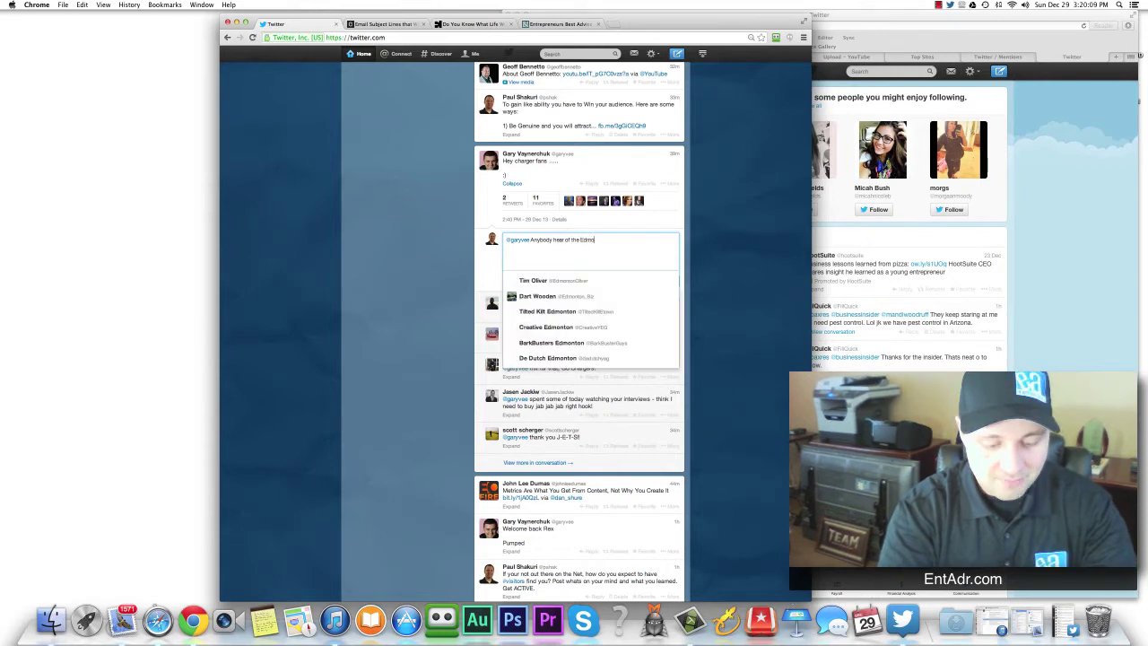
{"action": "type", "text": "nton Eskimos , Yea its CFL .. C"}
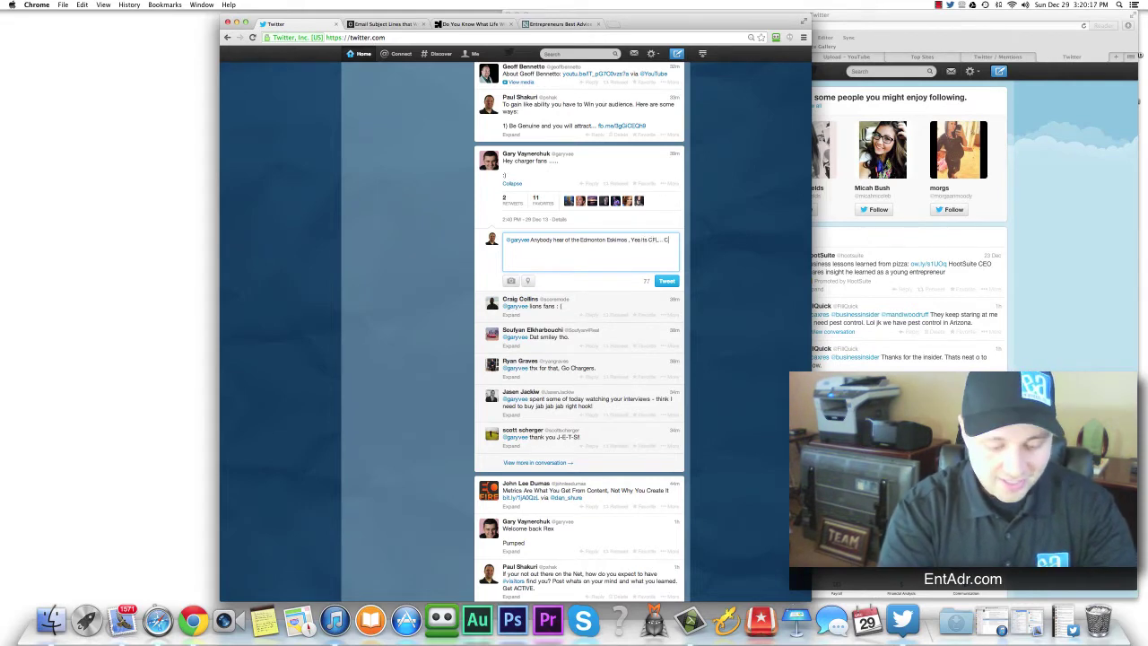
{"action": "type", "text": "anadian Football baby."}
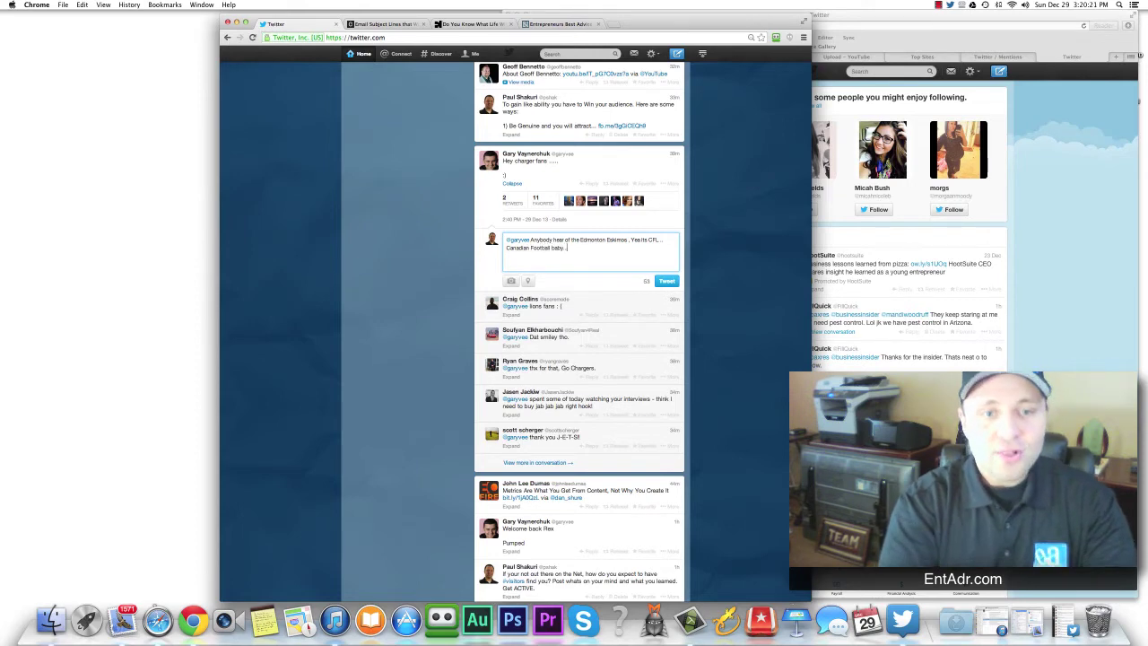
{"action": "left_click", "coordinate": [668, 282]}
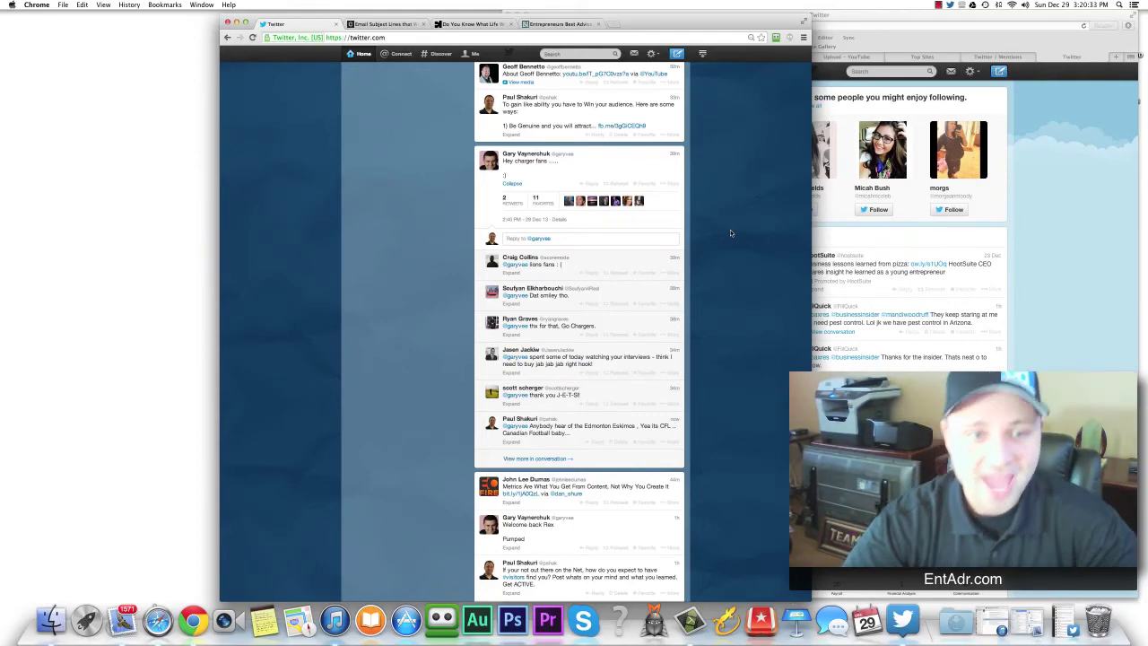
- Review the earlier exchanges with followed accounts further down the personal home timeline
{"action": "scroll", "coordinate": [704, 220], "scroll_direction": "down", "scroll_amount": 5}
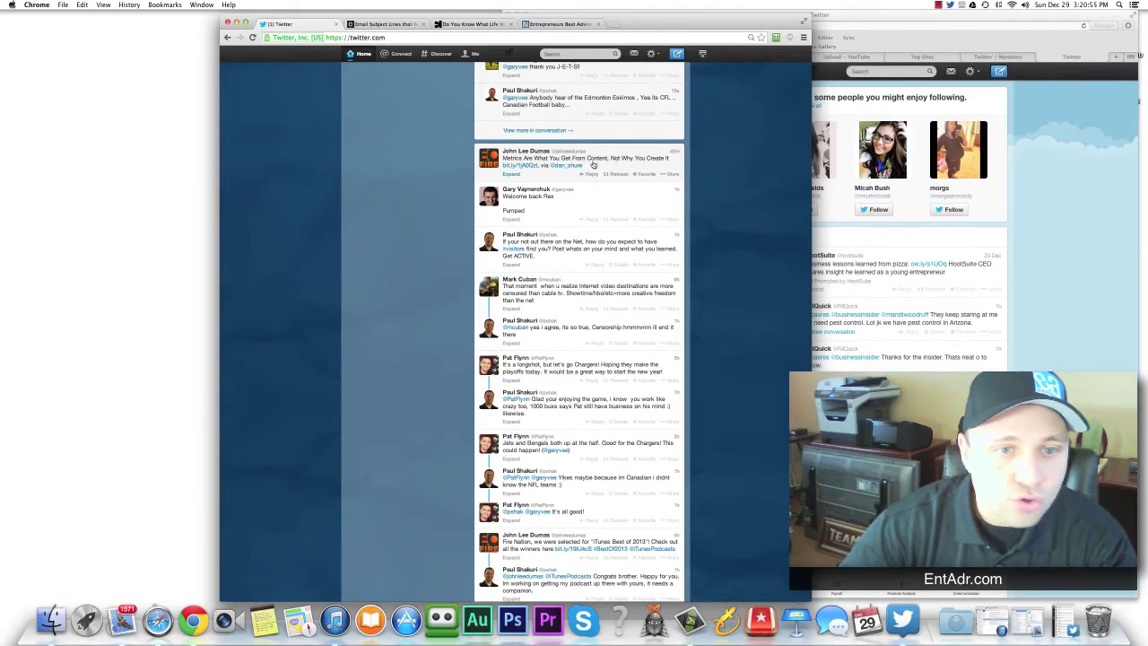
{"action": "scroll", "coordinate": [608, 206], "scroll_direction": "down", "scroll_amount": 2}
{"action": "scroll", "coordinate": [608, 207], "scroll_direction": "down", "scroll_amount": 2}
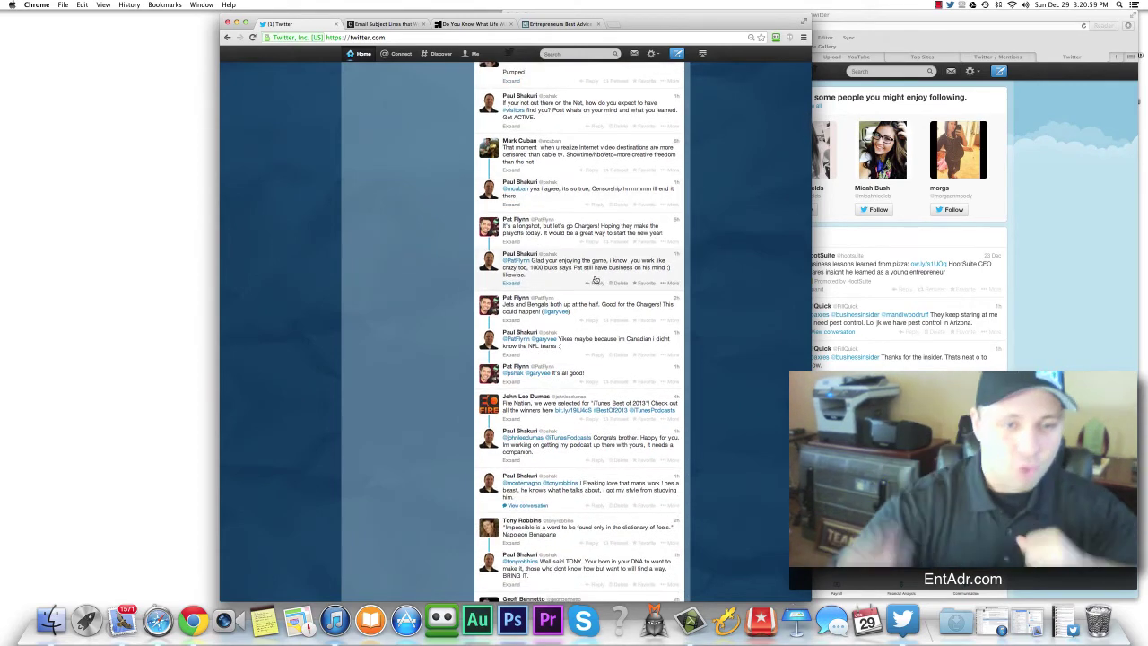
{"action": "scroll", "coordinate": [573, 310], "scroll_direction": "down", "scroll_amount": 2}
{"action": "scroll", "coordinate": [570, 316], "scroll_direction": "down", "scroll_amount": 5}
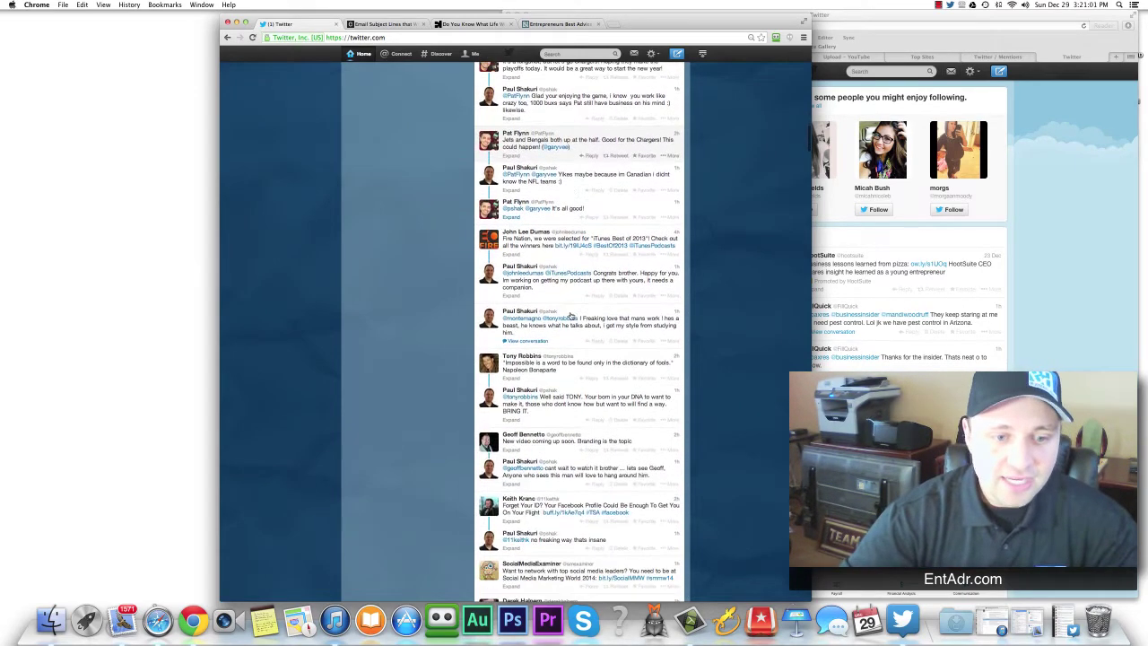
- Start a reply to the Utah ski photo tweet with "NO better thing in life then to spend time"
{"action": "scroll", "coordinate": [570, 315], "scroll_direction": "down", "scroll_amount": 10}
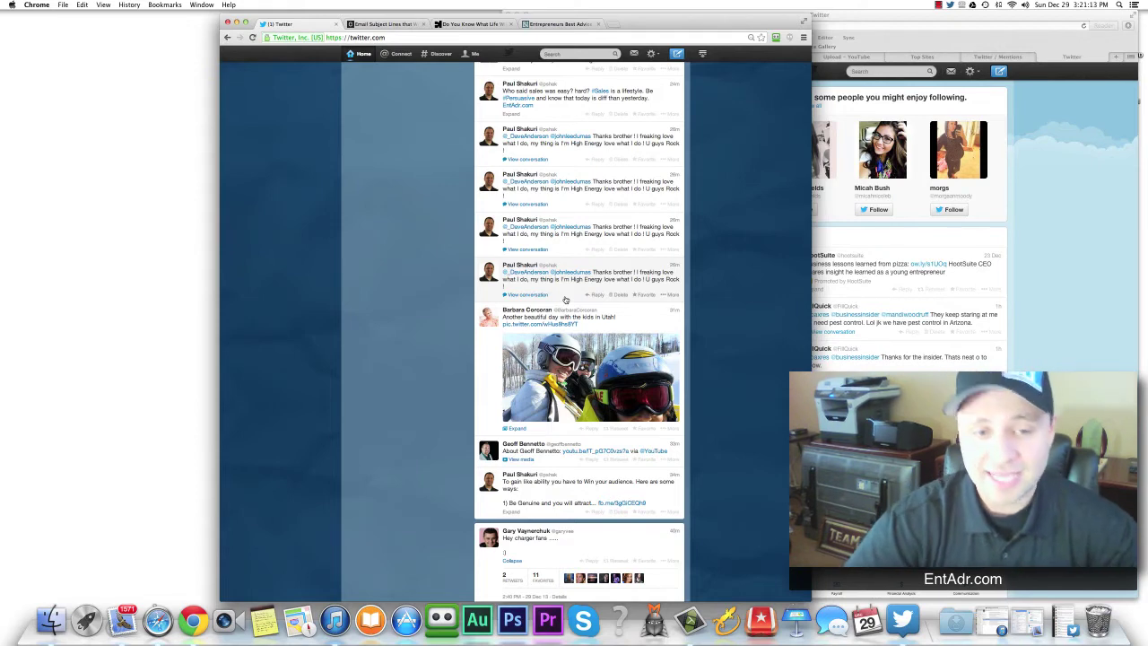
{"action": "scroll", "coordinate": [566, 387], "scroll_direction": "down", "scroll_amount": 1}
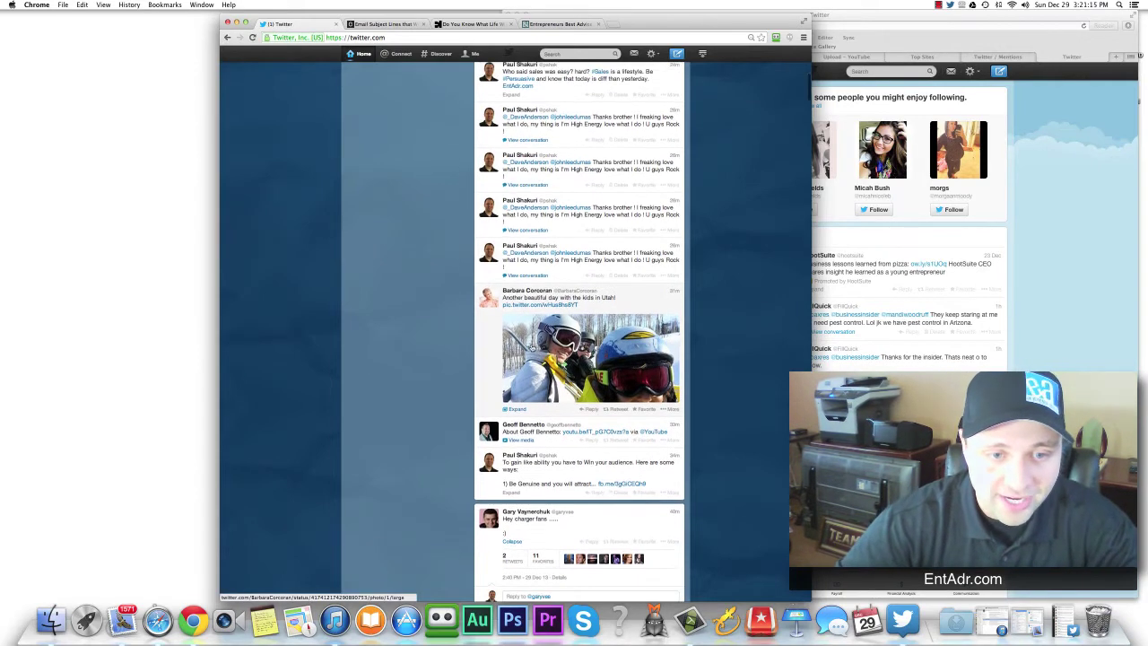
{"action": "scroll", "coordinate": [577, 364], "scroll_direction": "down", "scroll_amount": 1}
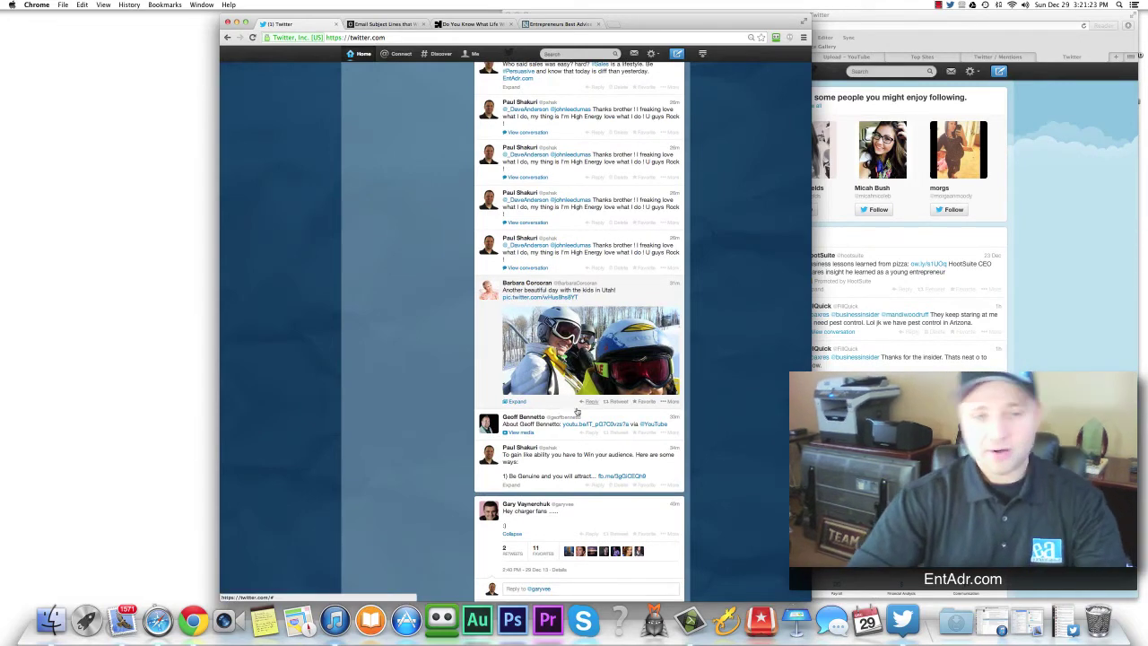
{"action": "left_click", "coordinate": [574, 477]}
{"action": "type", "text": "NO better way that"}
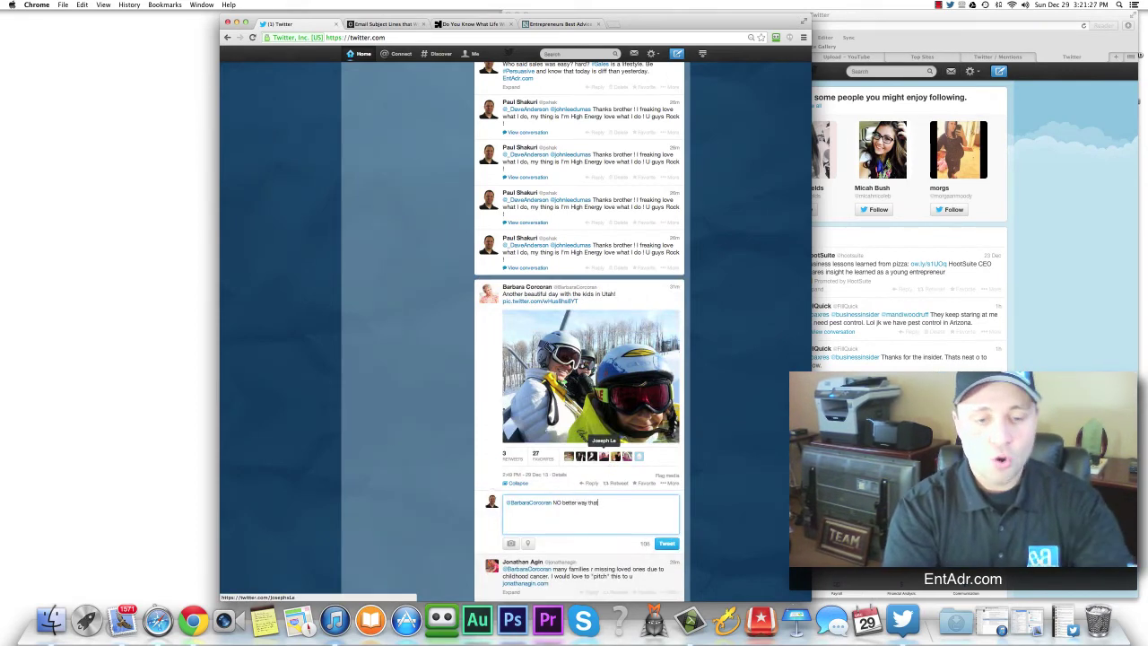
{"action": "key", "text": "BackSpace"}
{"action": "key", "text": "BackSpace"}
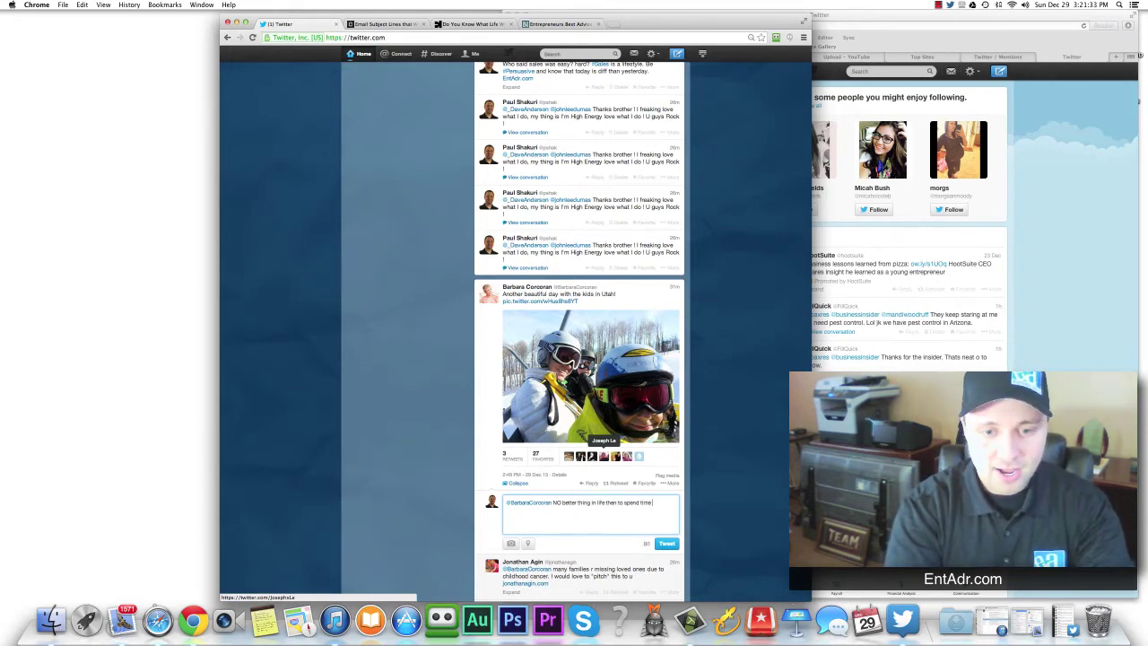
- Complete the reply with "with the ones you love. Good thing is you built your business and get to enjoy." and post it
{"action": "type", "text": "he ones you love. Good thing is yo"}
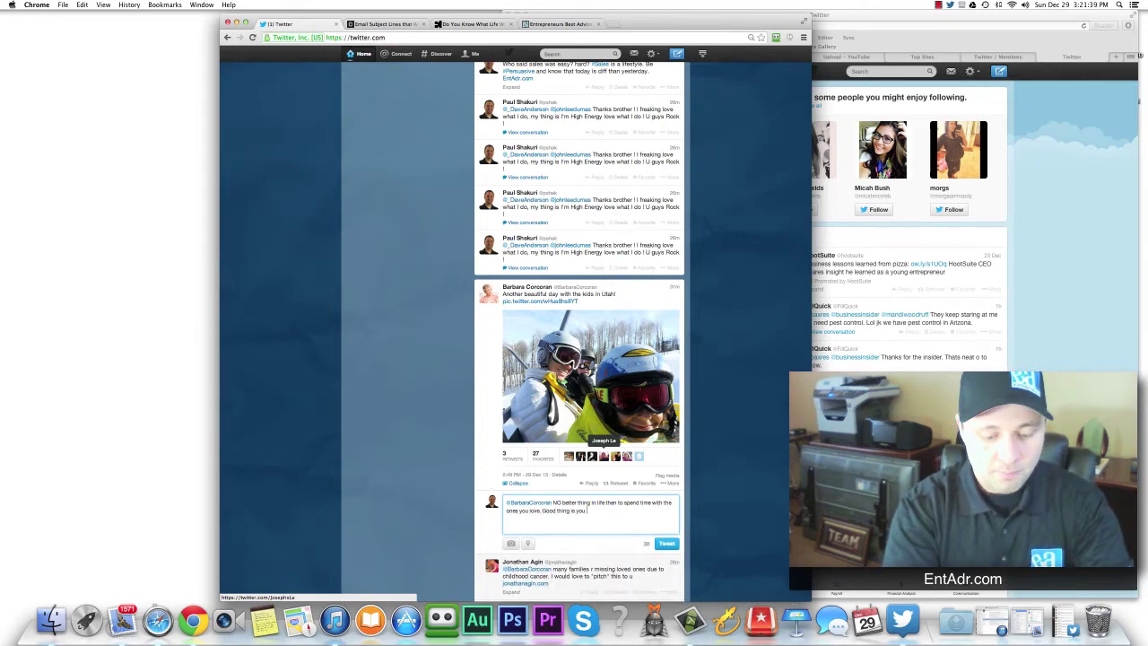
{"action": "type", "text": "uilt your business"}
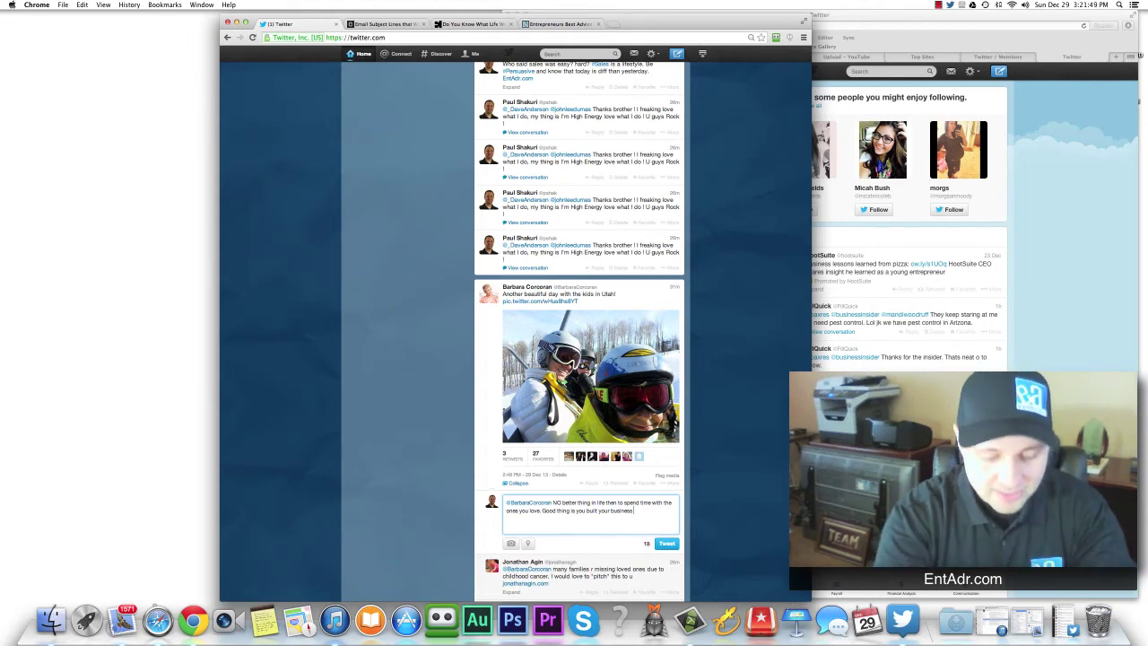
{"action": "type", "text": "and get to enjoy"}
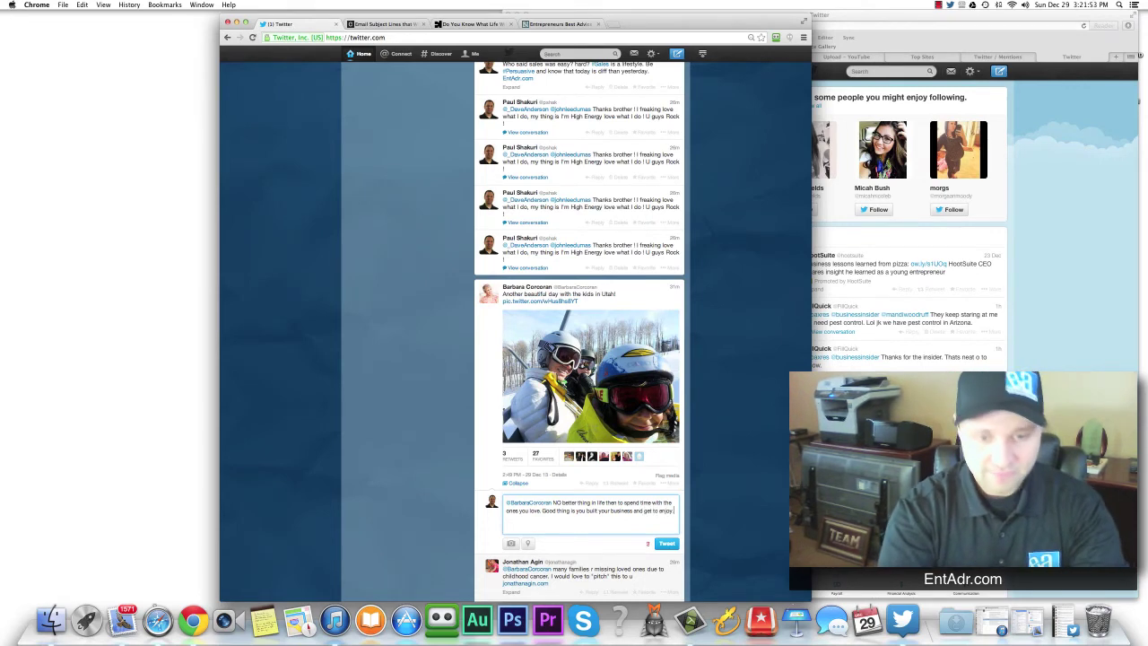
{"action": "left_click", "coordinate": [666, 544]}
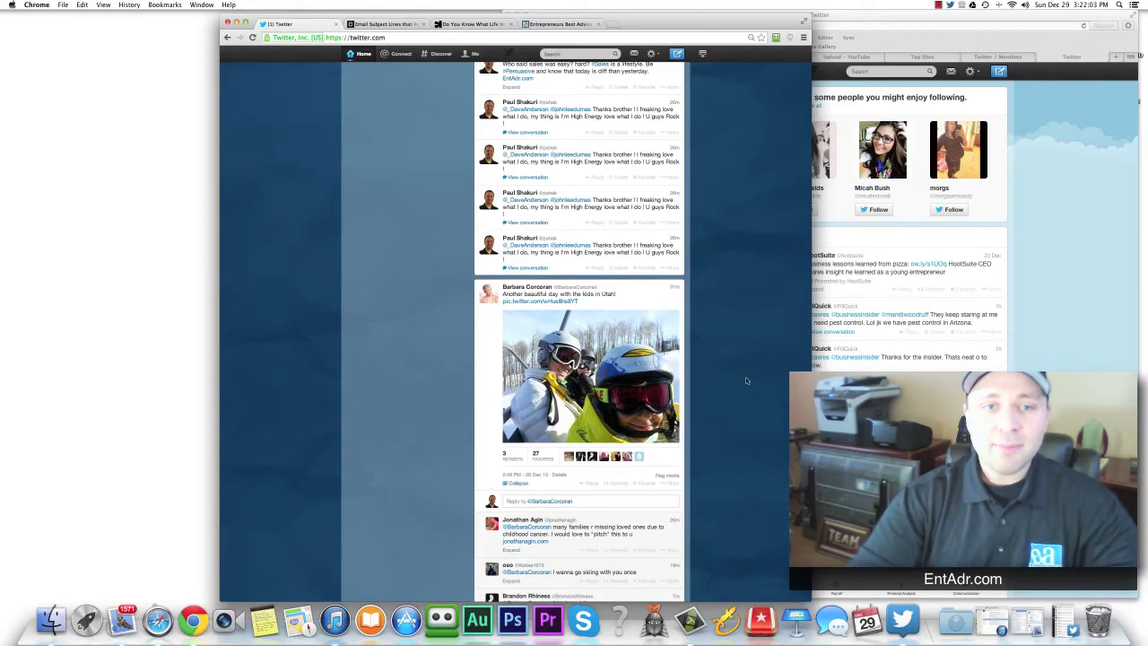
- Review the conversations under the Utah ski photo and "Hey charger fans" tweets in the home timeline
{"action": "scroll", "coordinate": [745, 376], "scroll_direction": "up", "scroll_amount": 20}
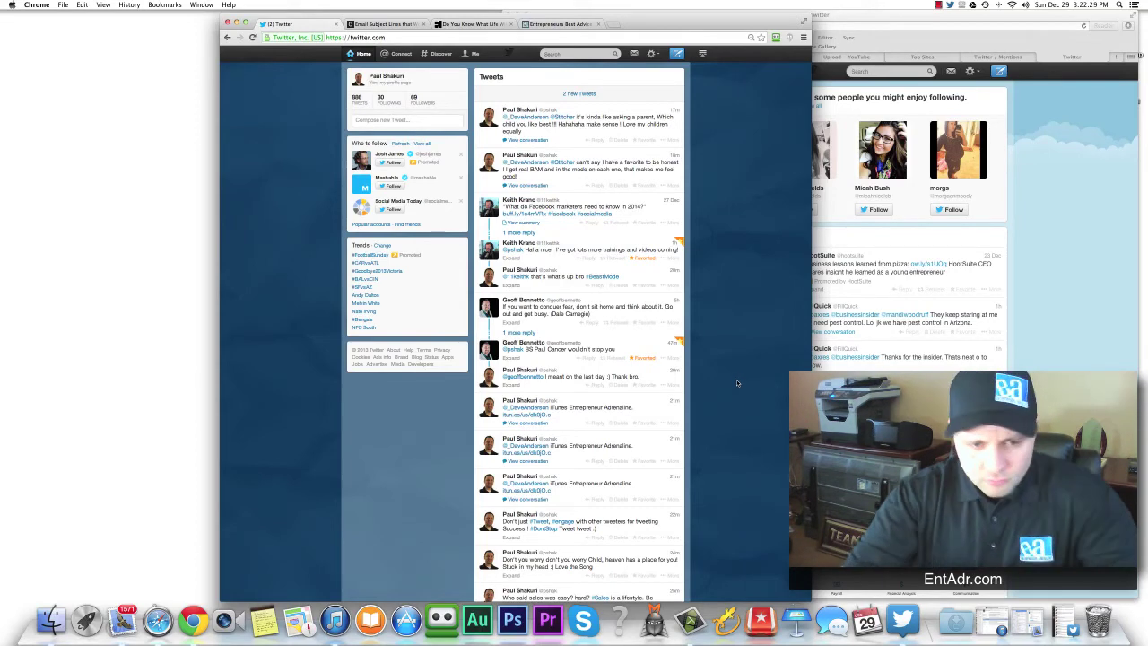
{"action": "scroll", "coordinate": [736, 380], "scroll_direction": "down", "scroll_amount": 10}
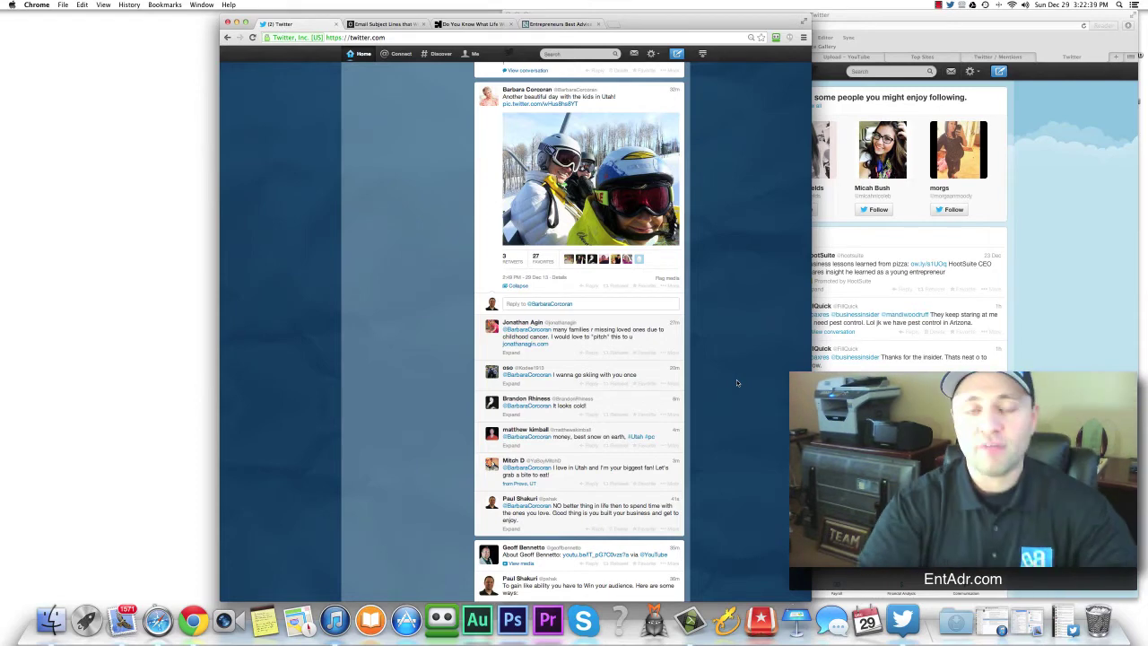
{"action": "scroll", "coordinate": [736, 383], "scroll_direction": "down", "scroll_amount": 3}
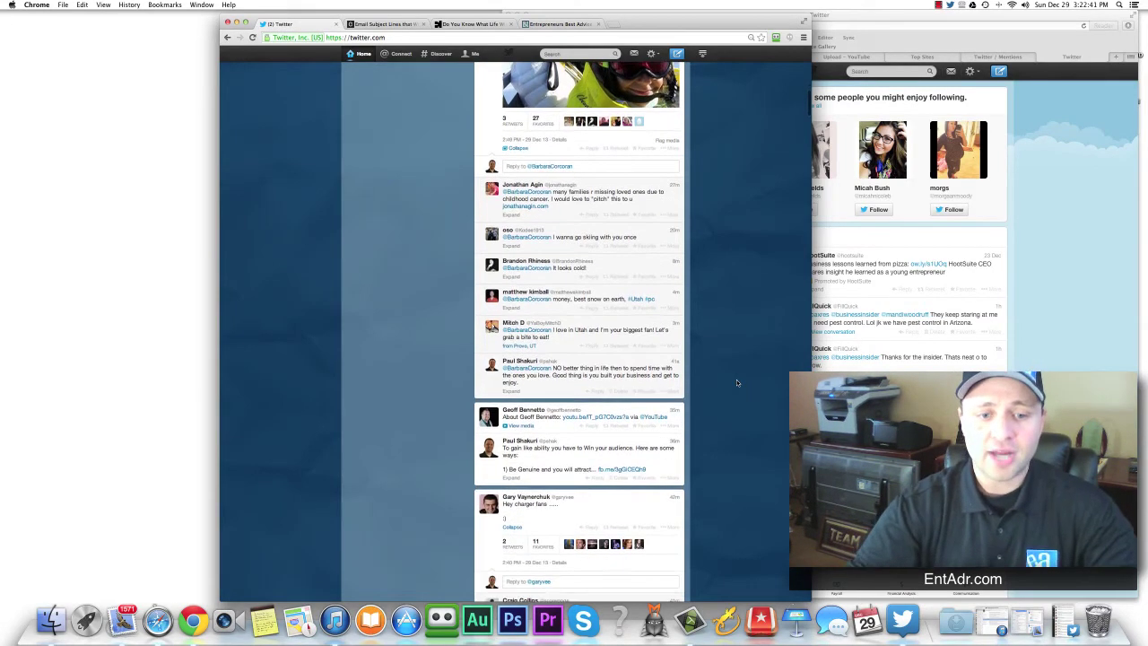
{"action": "scroll", "coordinate": [737, 383], "scroll_direction": "down", "scroll_amount": 7}
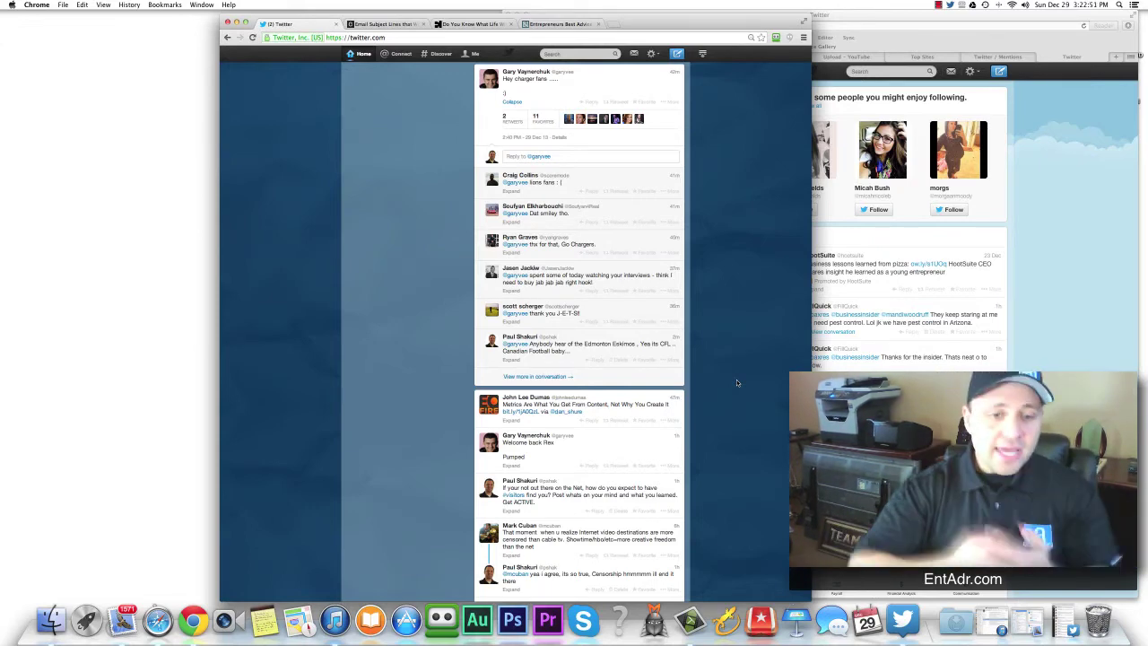
{"action": "scroll", "coordinate": [736, 379], "scroll_direction": "down", "scroll_amount": 15}
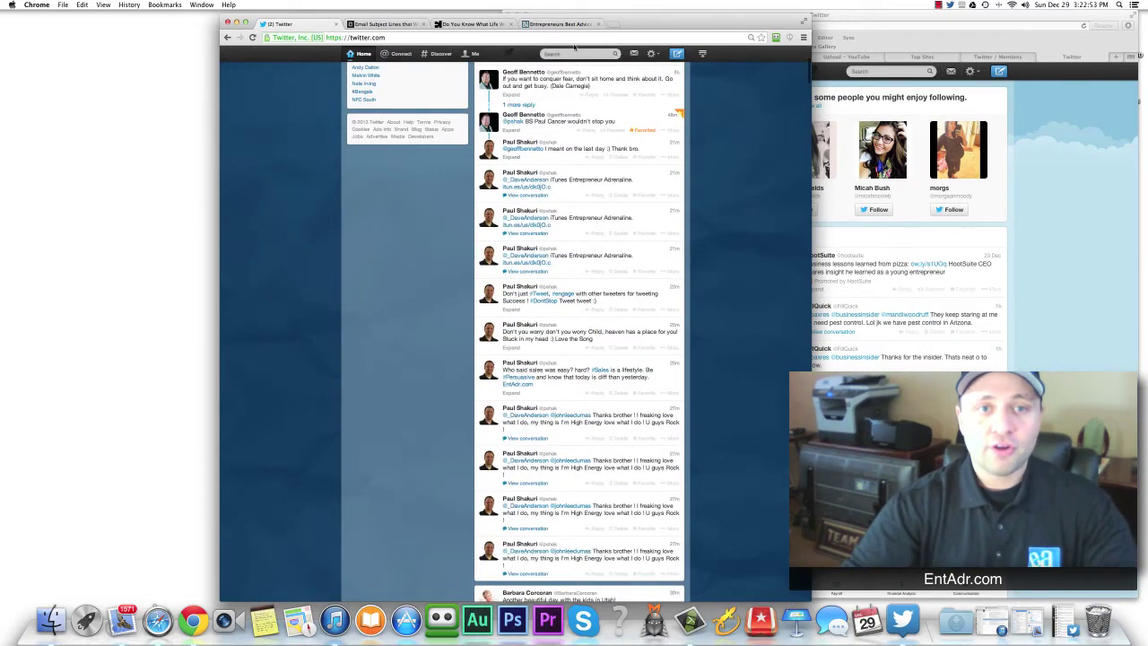
- Search Twitter for the hashtag #beastmode
{"action": "left_click", "coordinate": [574, 53]}
{"action": "type", "text": "#bea"}
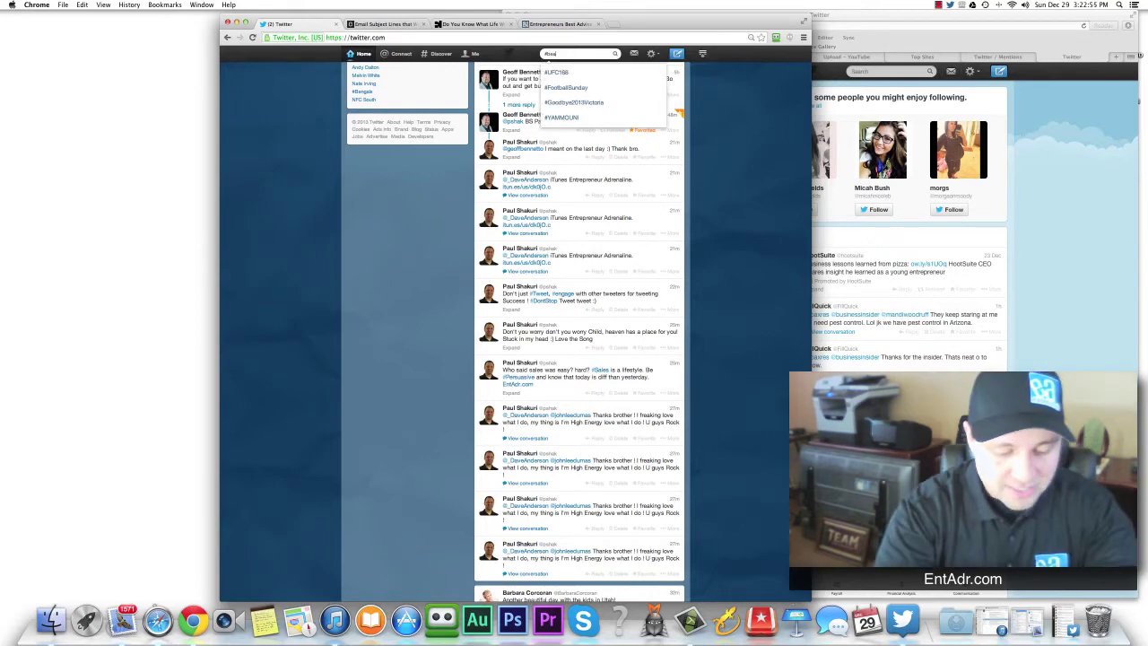
{"action": "type", "text": "stmode"}
{"action": "key", "text": "Return"}
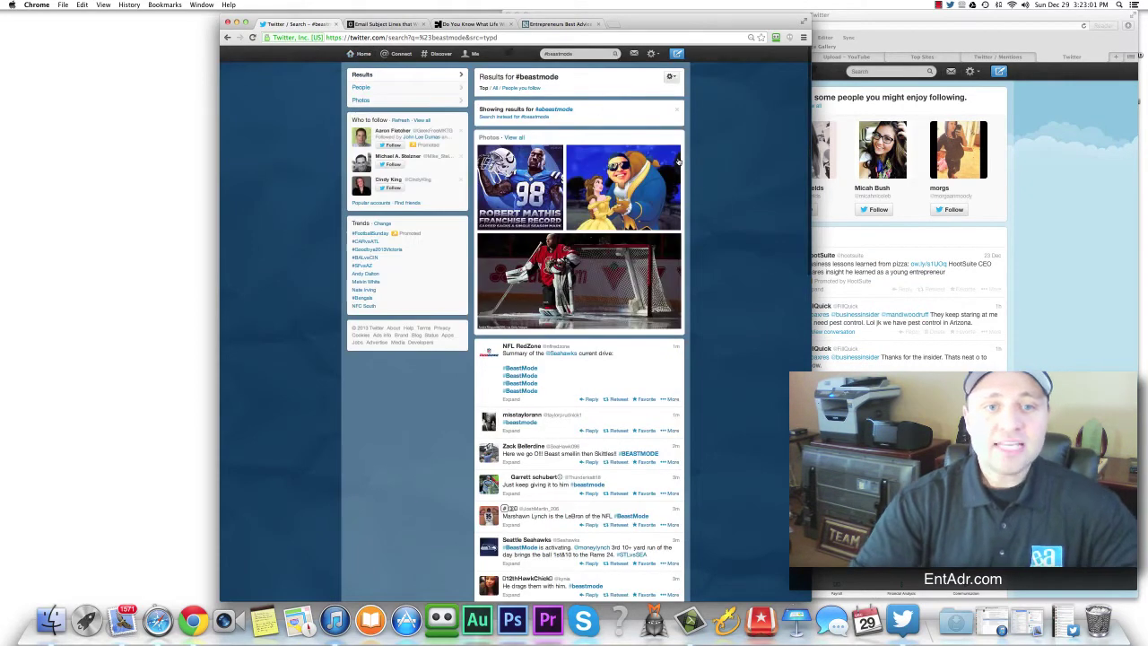
- Look through the tweets in the #beastmode search results and load the new results
{"action": "scroll", "coordinate": [761, 244], "scroll_direction": "down", "scroll_amount": 4}
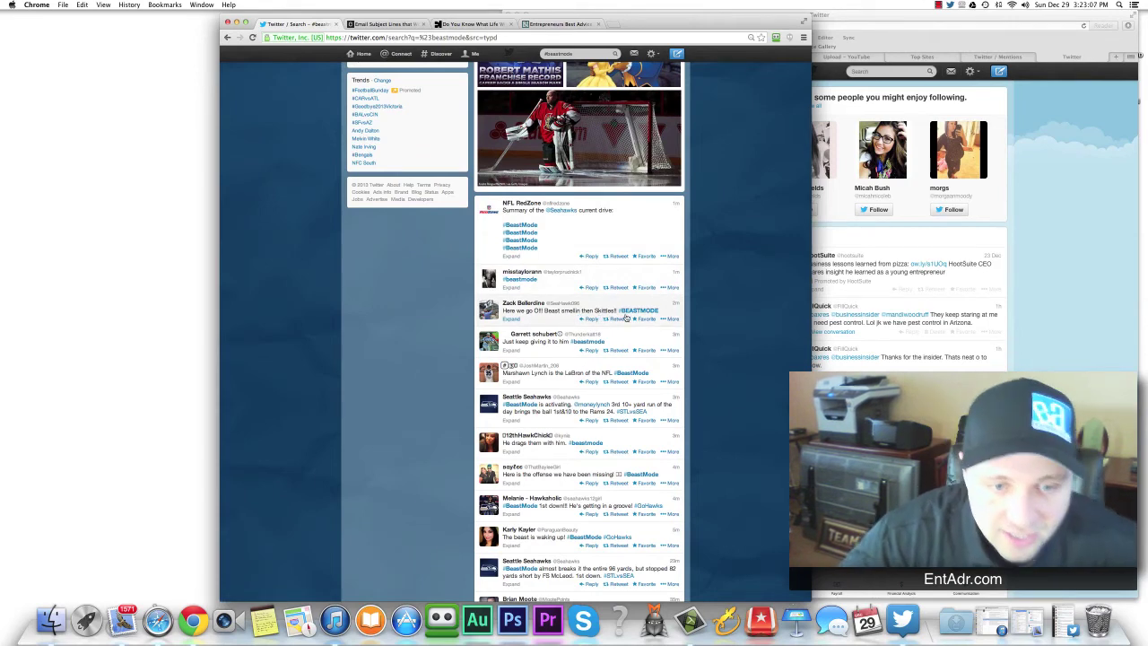
{"action": "scroll", "coordinate": [655, 303], "scroll_direction": "down", "scroll_amount": 7}
{"action": "scroll", "coordinate": [656, 303], "scroll_direction": "down", "scroll_amount": 4}
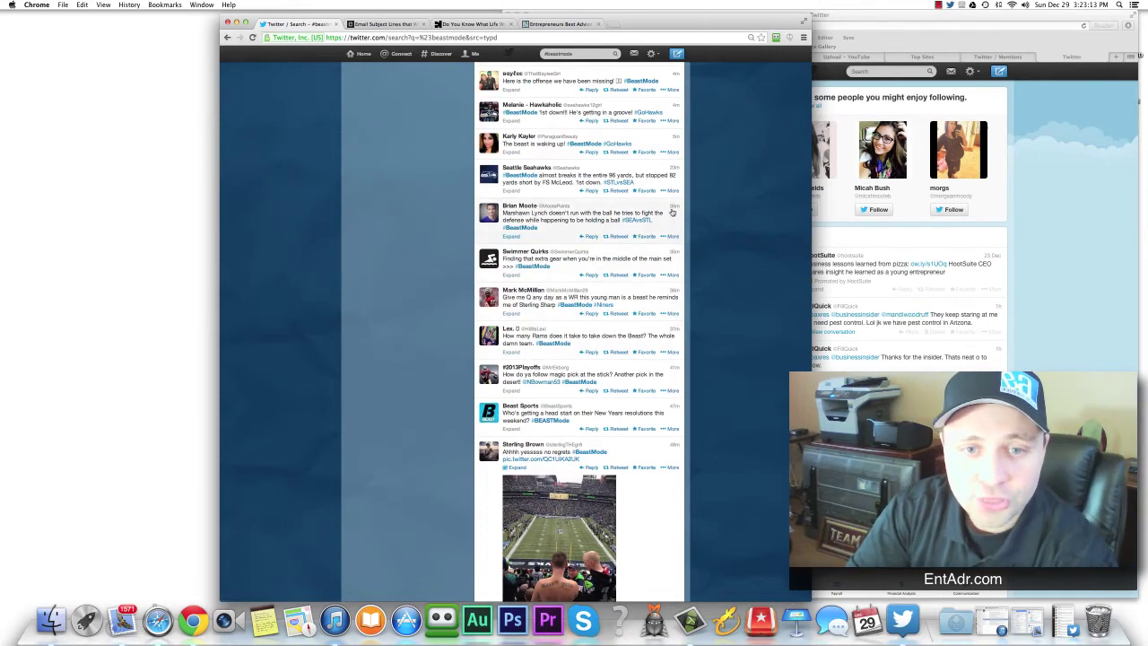
{"action": "scroll", "coordinate": [670, 184], "scroll_direction": "up", "scroll_amount": 14}
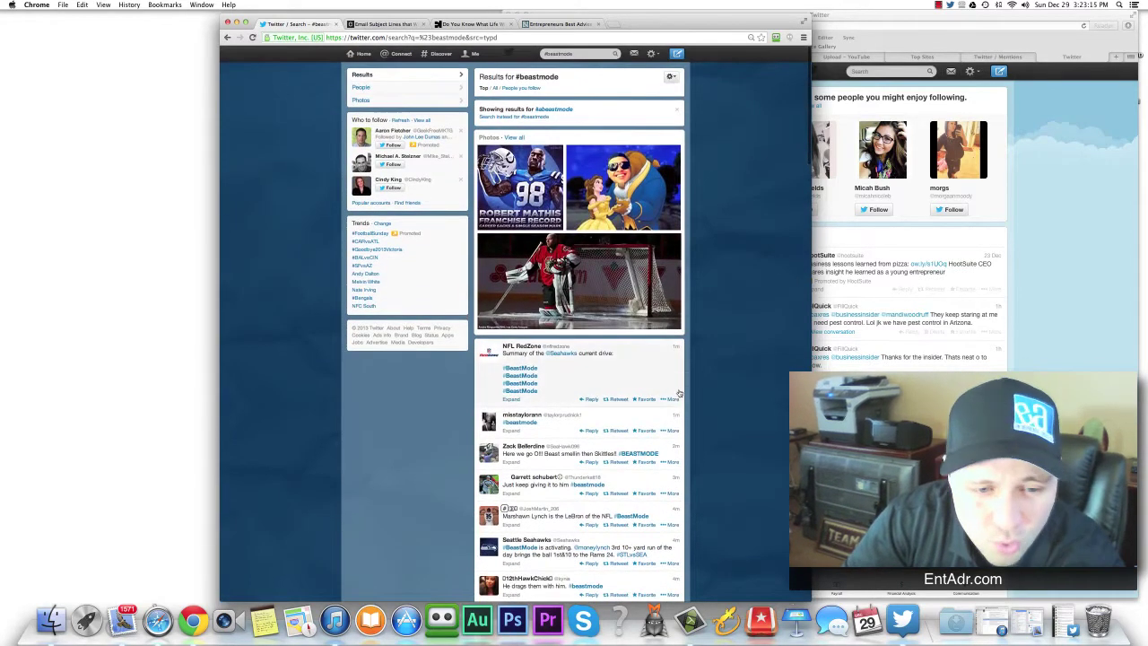
{"action": "scroll", "coordinate": [678, 392], "scroll_direction": "down", "scroll_amount": 2}
{"action": "scroll", "coordinate": [678, 393], "scroll_direction": "down", "scroll_amount": 6}
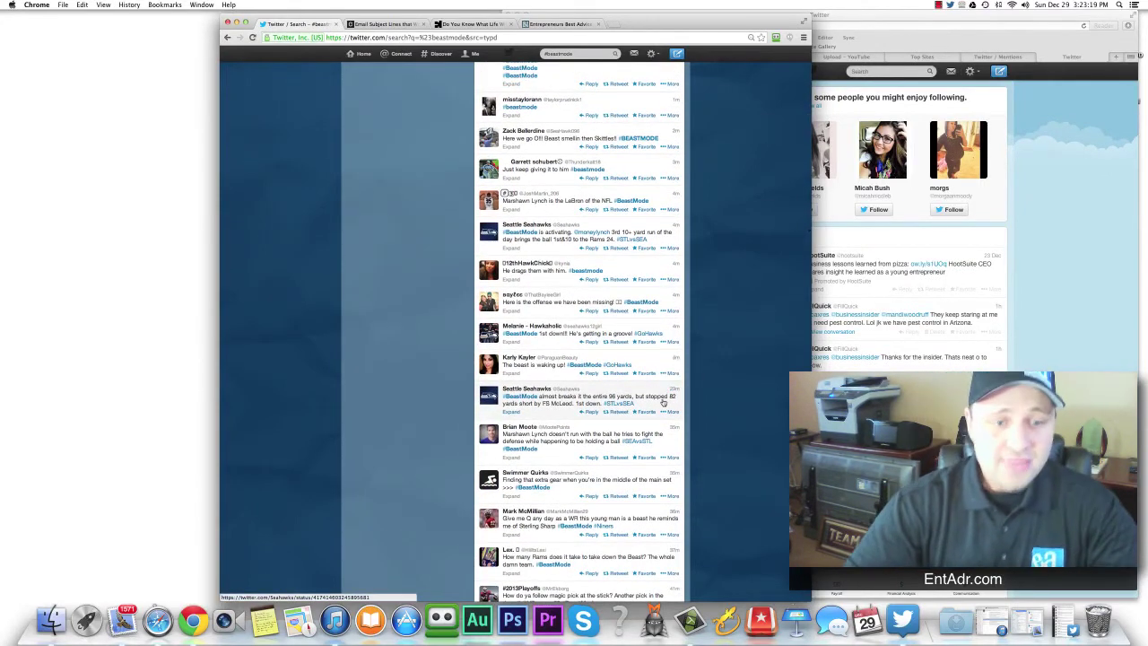
{"action": "scroll", "coordinate": [679, 393], "scroll_direction": "down", "scroll_amount": 1}
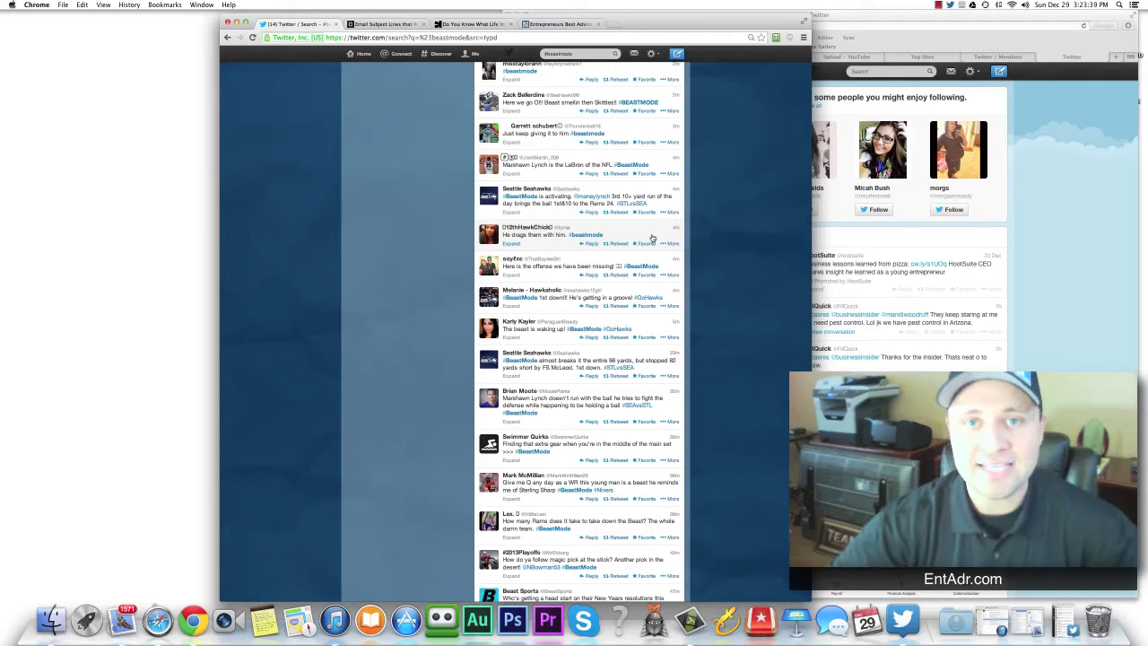
{"action": "scroll", "coordinate": [651, 238], "scroll_direction": "up", "scroll_amount": 5}
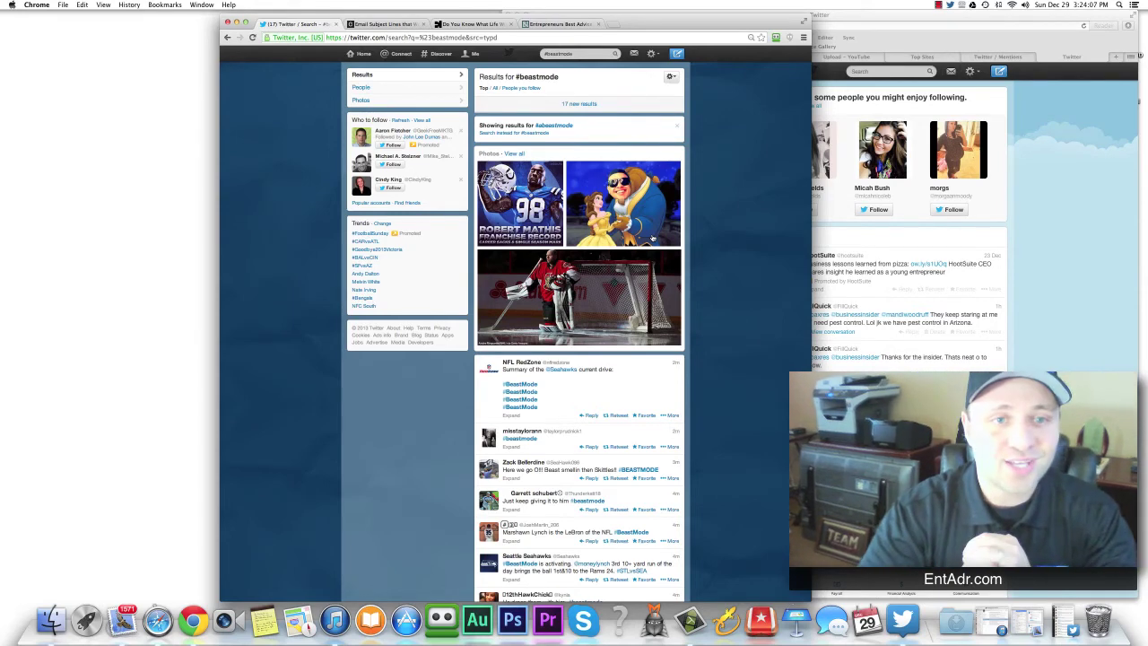
{"action": "left_click", "coordinate": [585, 103]}
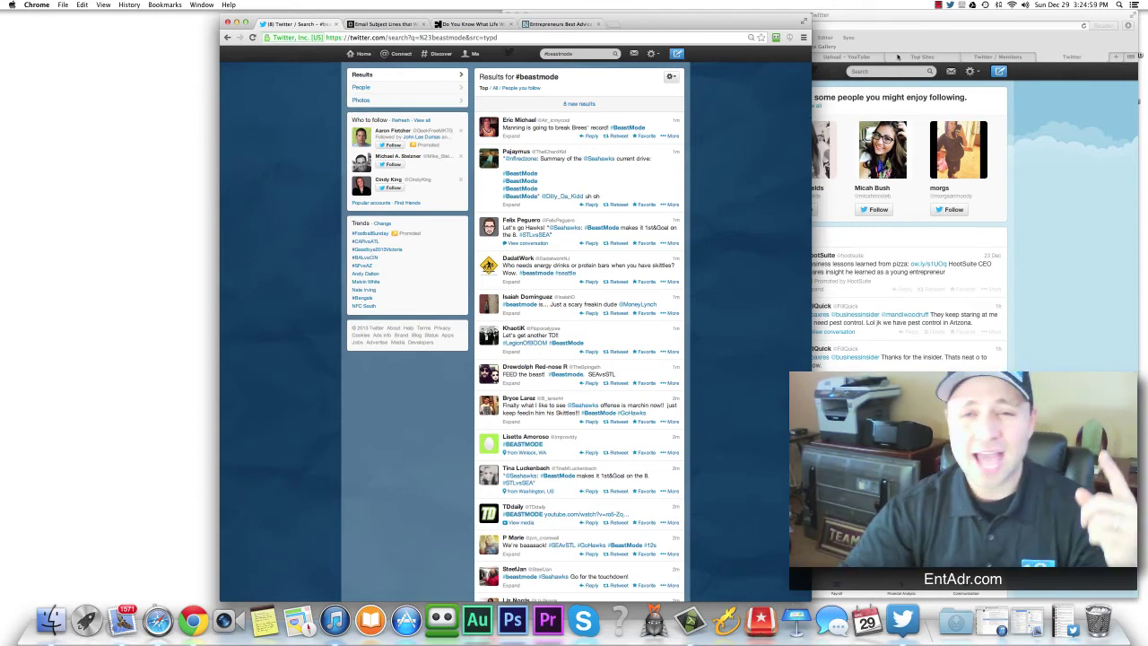
{"action": "left_click", "coordinate": [939, 5]}
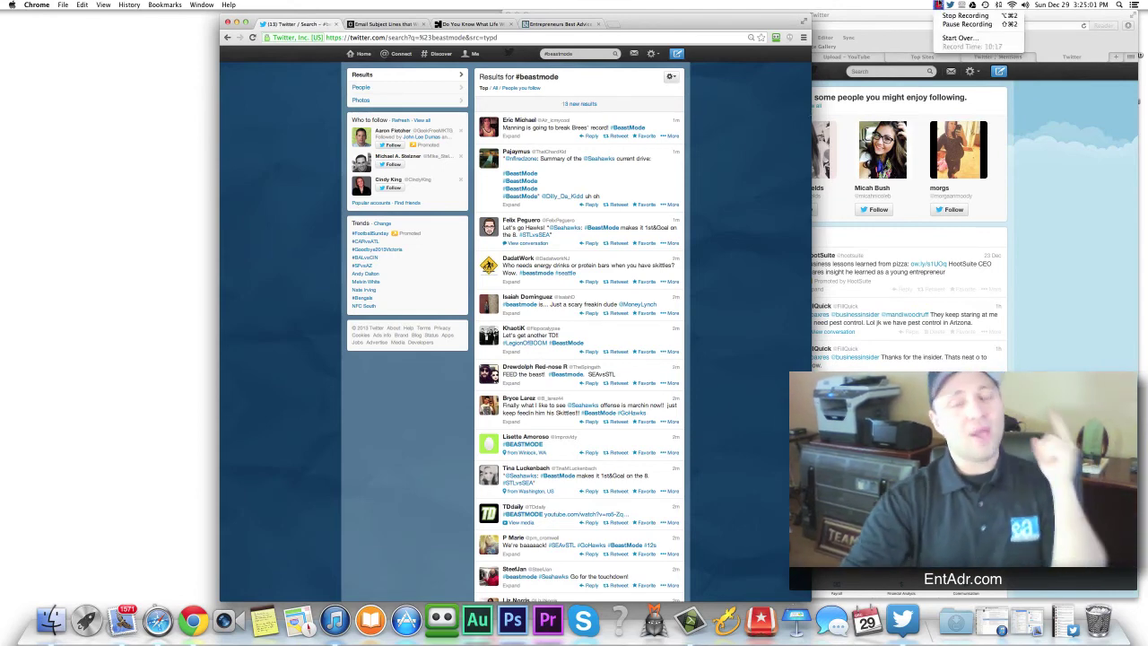